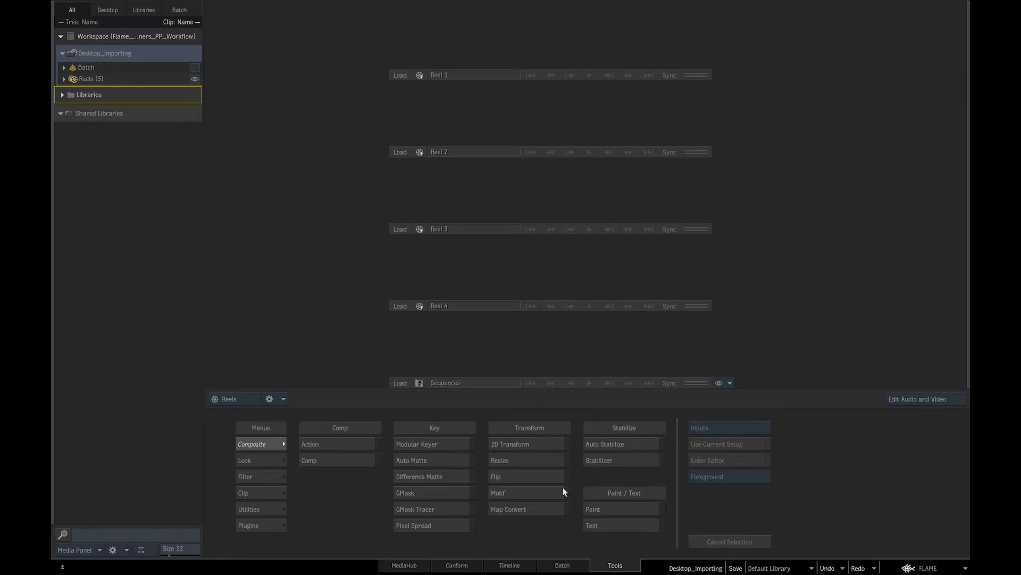
- Expand Batch and Reels in the Media Panel to list Batch_001's reels and Reels 1–4
click(64, 67)
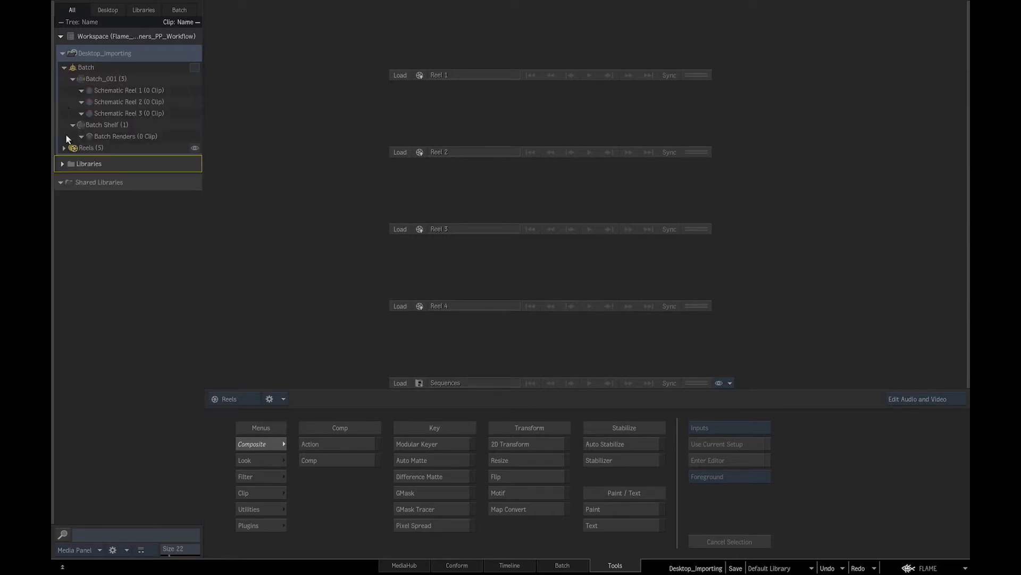
click(65, 147)
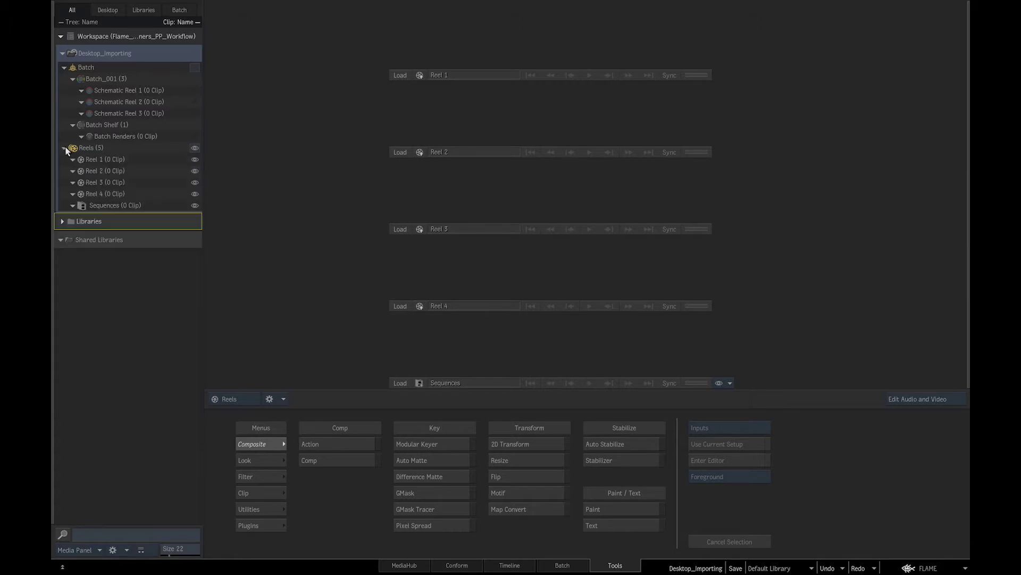
- Colour-tag the Batch entry green
right_click(118, 73)
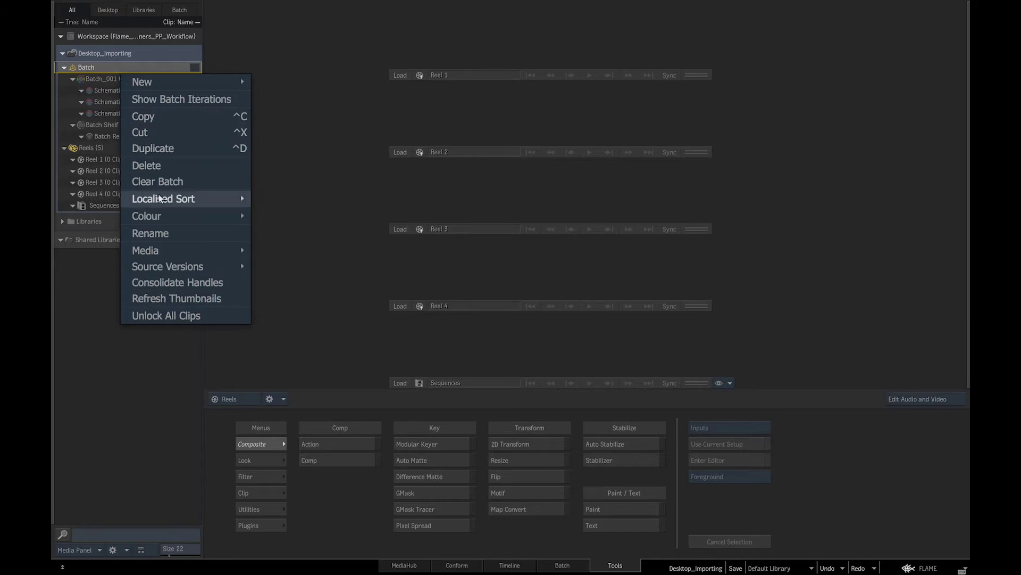
mouse_move(165, 214)
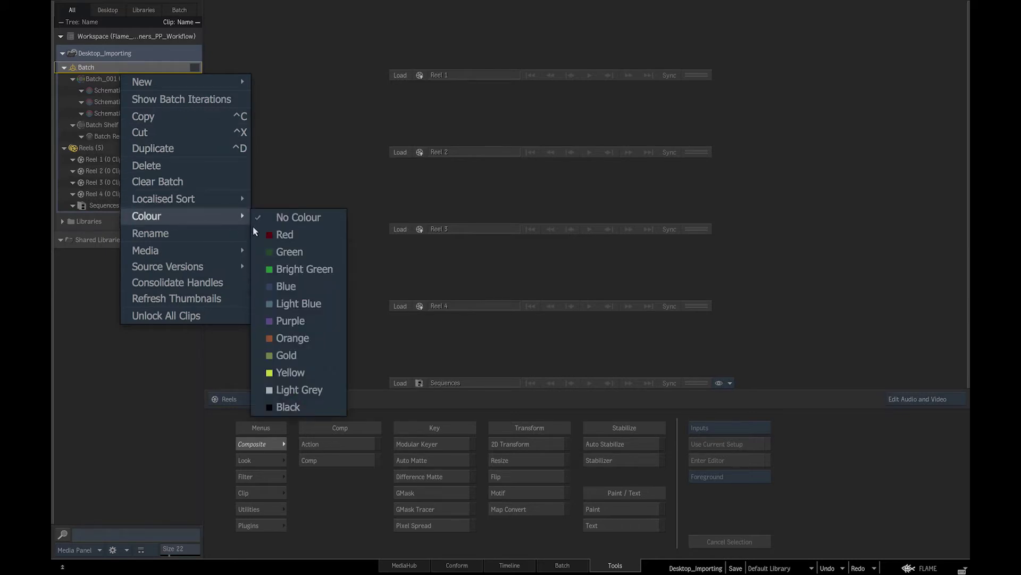
click(294, 256)
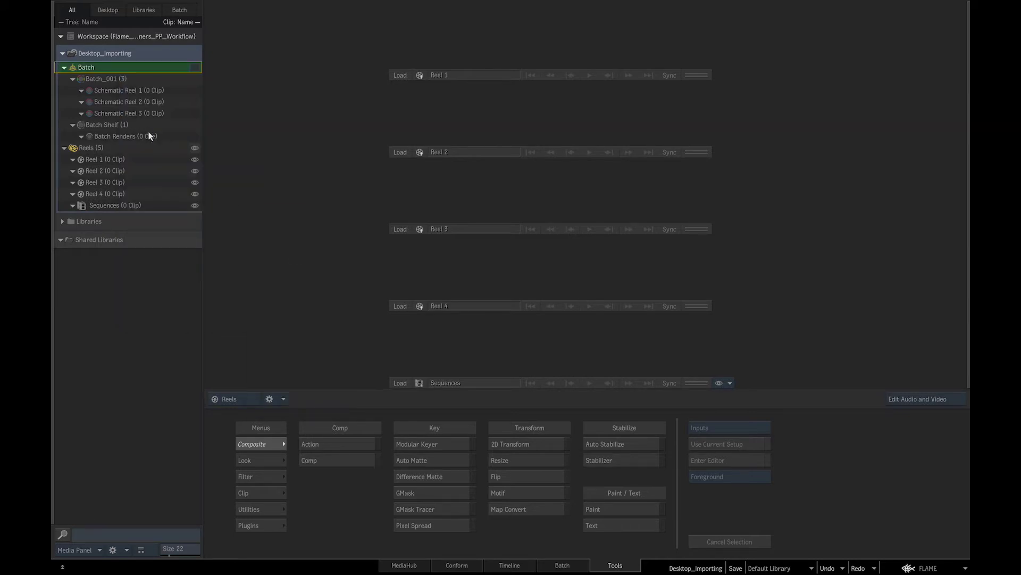
- Colour-tag Reels light blue and expand Libraries to reveal the Default Library
right_click(107, 146)
mouse_move(187, 276)
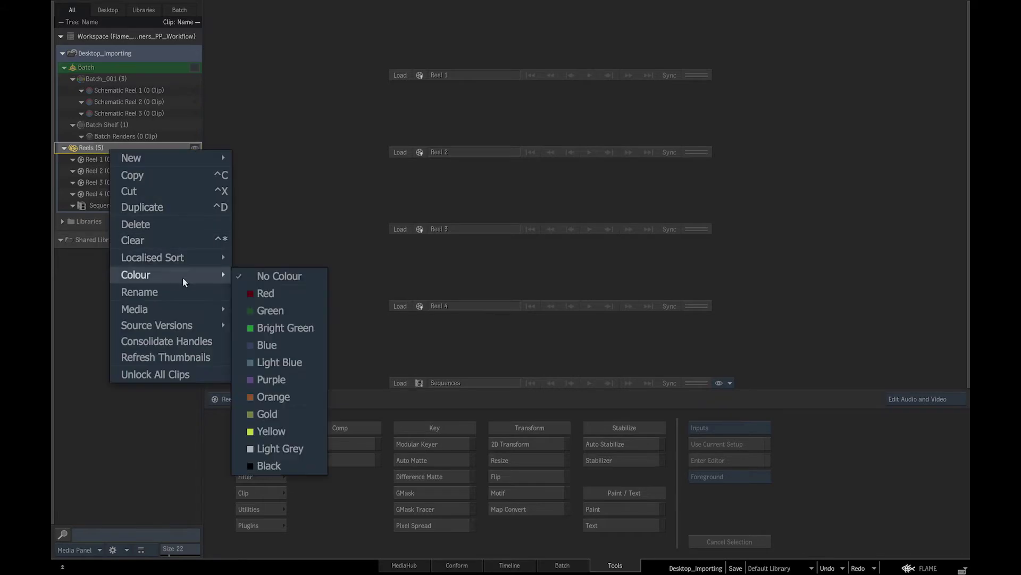
click(270, 360)
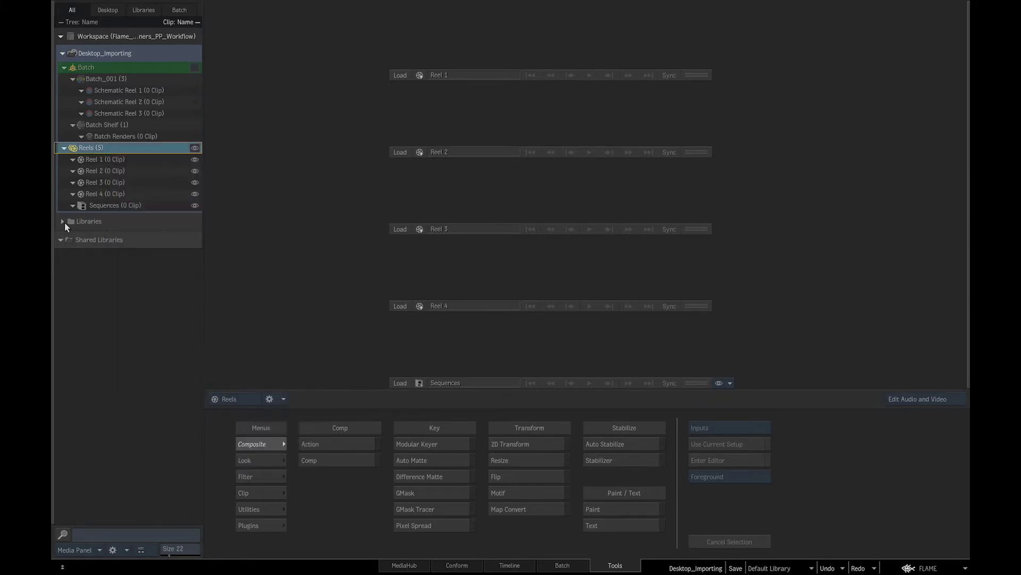
click(65, 221)
- Create a library named Mophie_Beginners_Workflow beside the Default Library
right_click(96, 221)
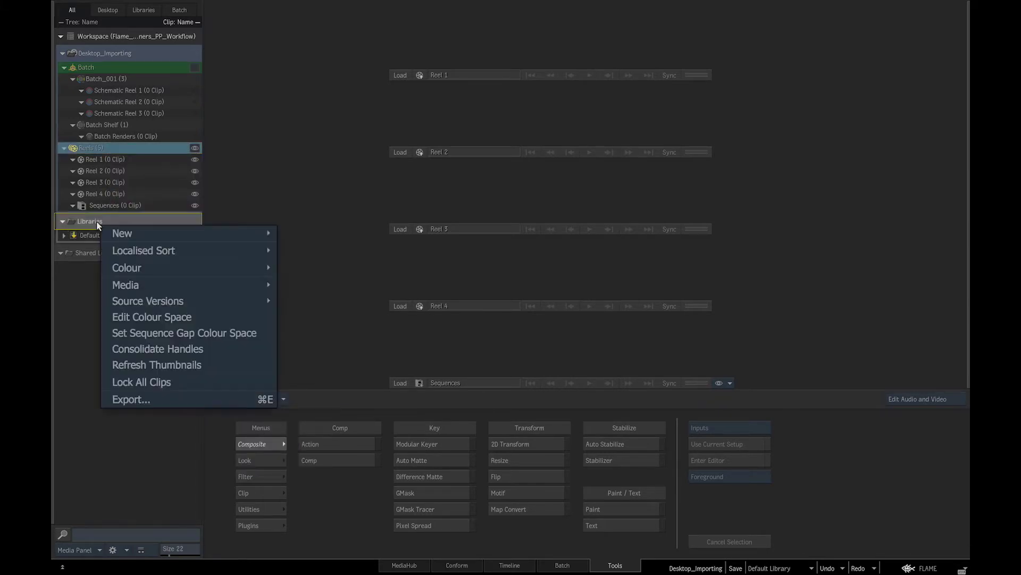
mouse_move(130, 233)
click(295, 232)
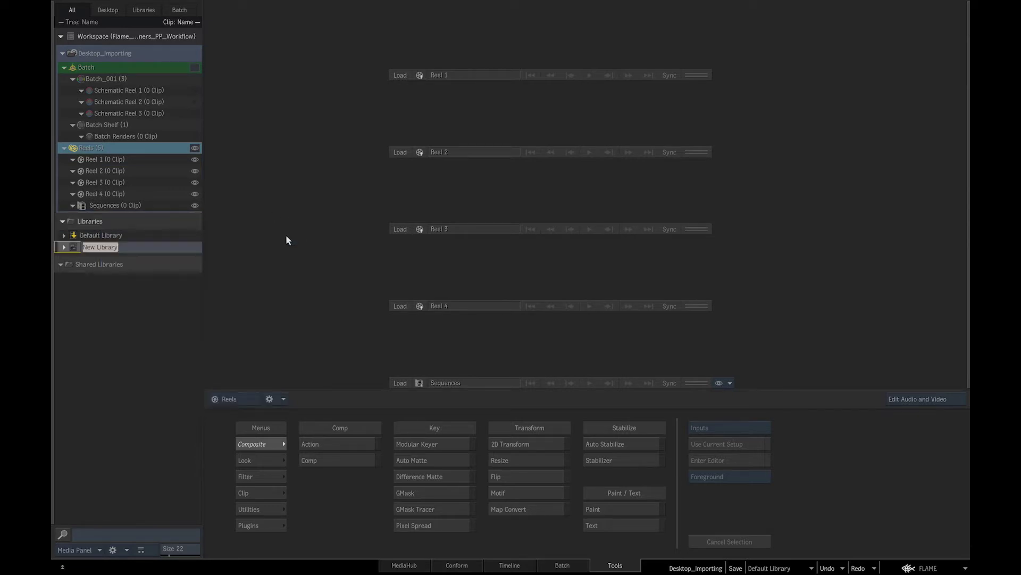
text(Mophie_Beginners_Workflow)
- Add folders named Animatic and Offline to the Mophie_Beginners_Workflow library
right_click(189, 247)
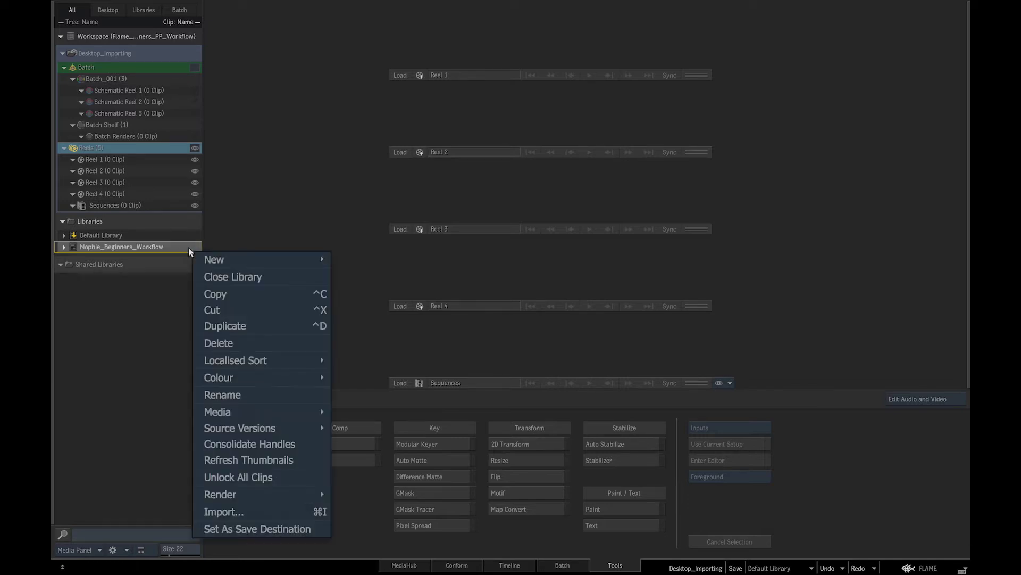
mouse_move(217, 261)
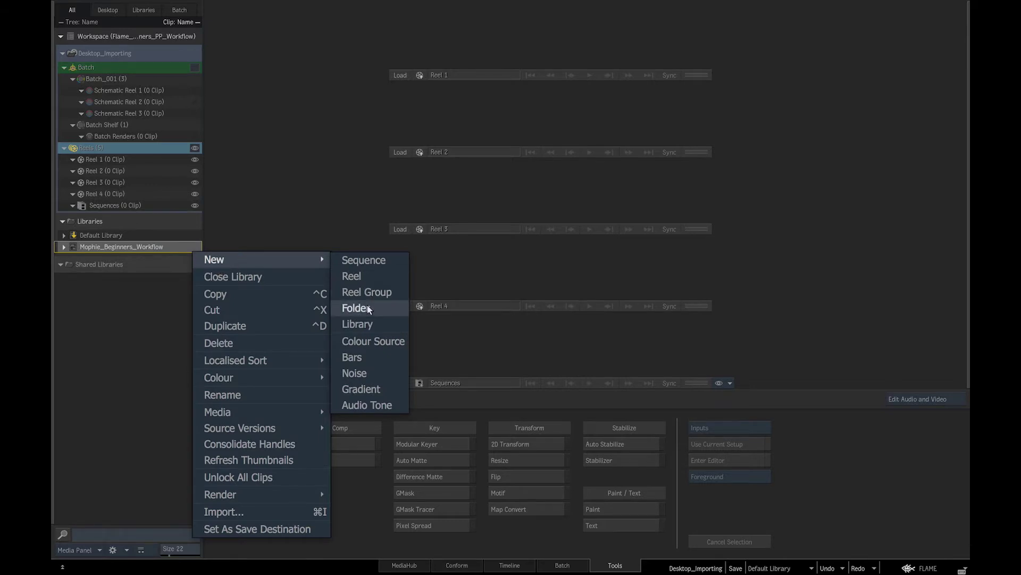
click(368, 309)
text(Animatic)
right_click(171, 248)
mouse_move(190, 256)
click(320, 309)
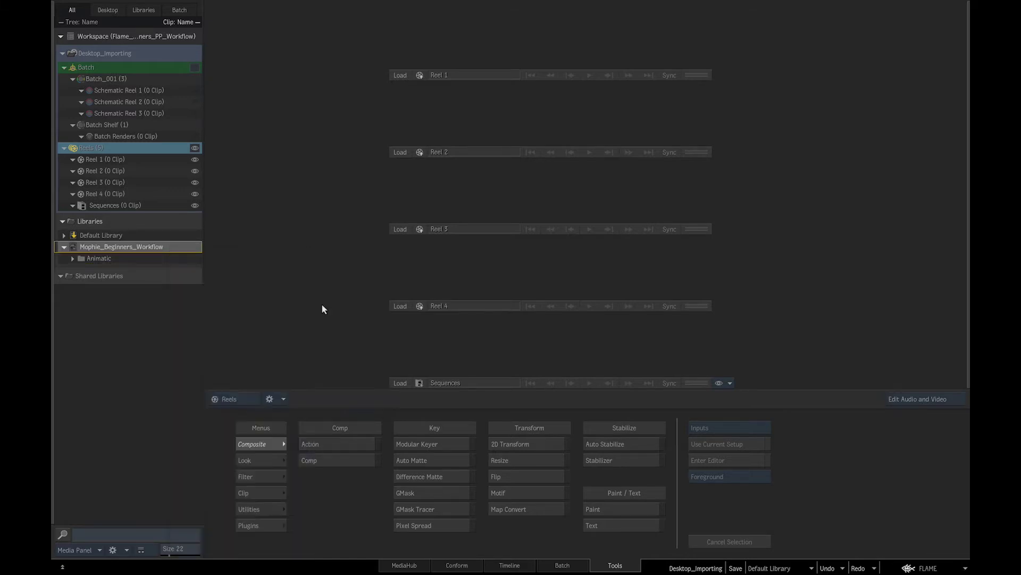
text(Offline)
key(Return)
- Add a third folder named Media to the library
right_click(186, 248)
mouse_move(210, 256)
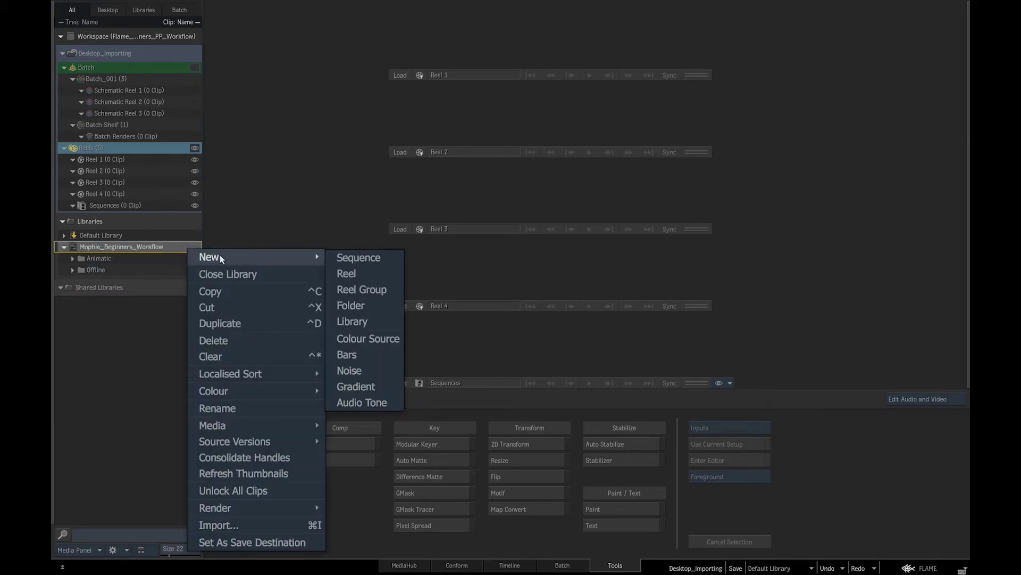
click(353, 304)
text(Media)
key(Return)
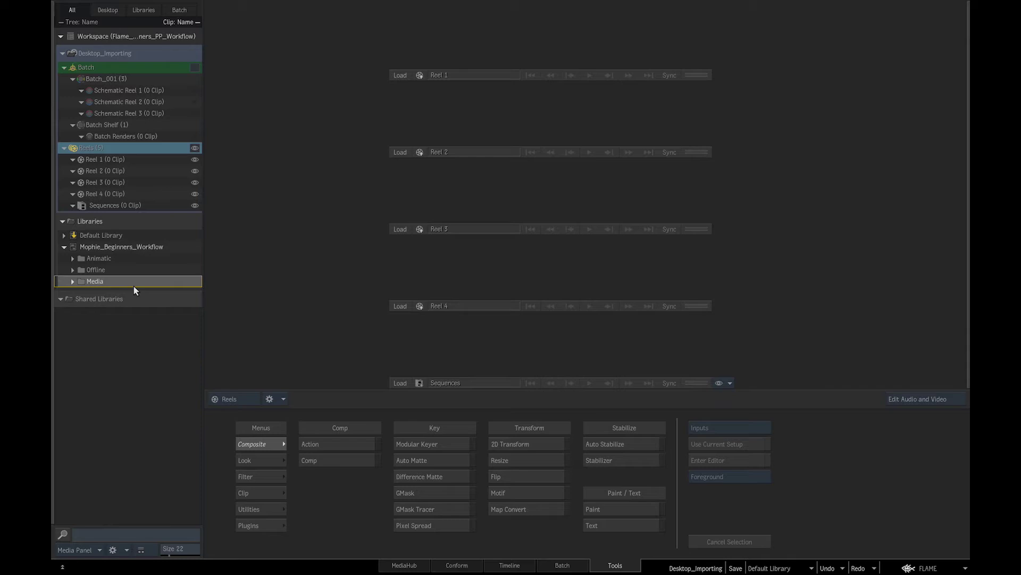
- In MediaHub, browse LacieFlame > Flame_2017_Beginners_Workflow into the EDL_and_Offlines folder
click(414, 570)
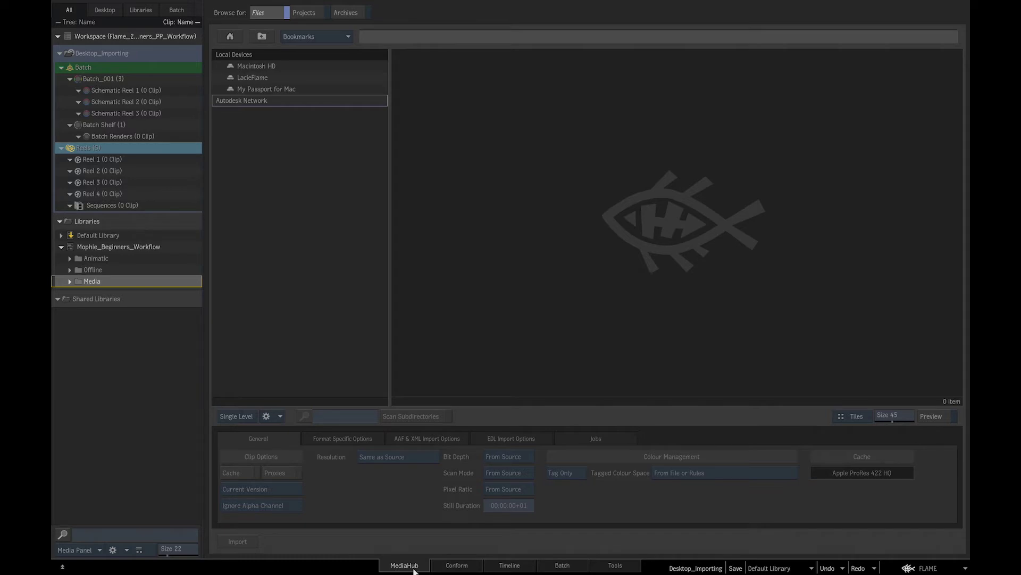
click(265, 77)
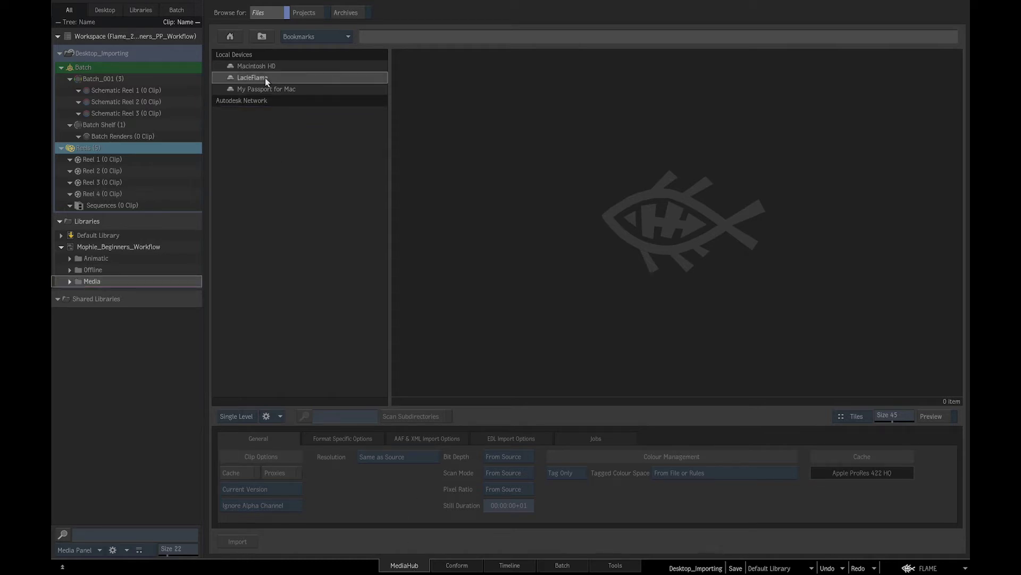
double_click(265, 77)
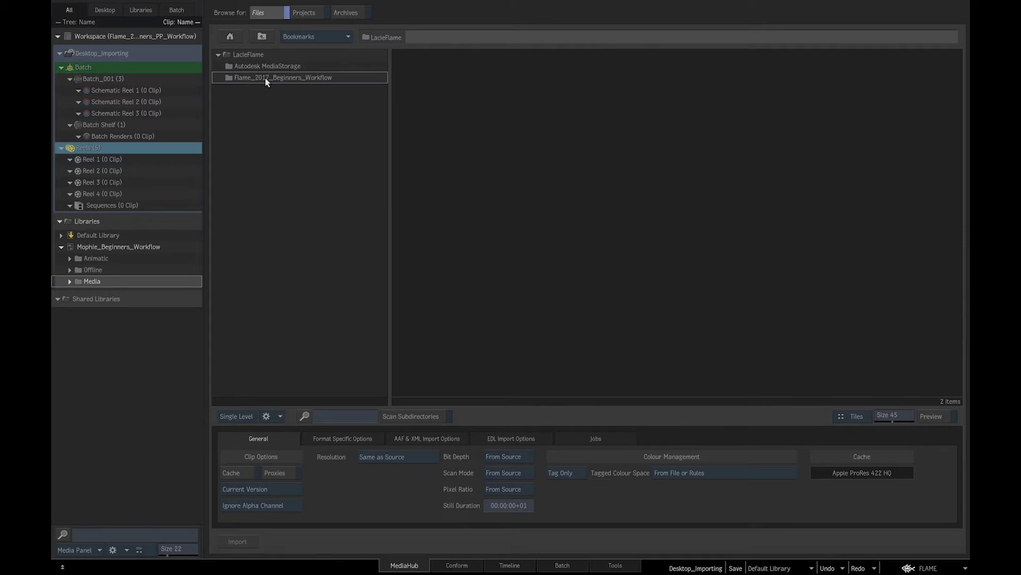
double_click(265, 79)
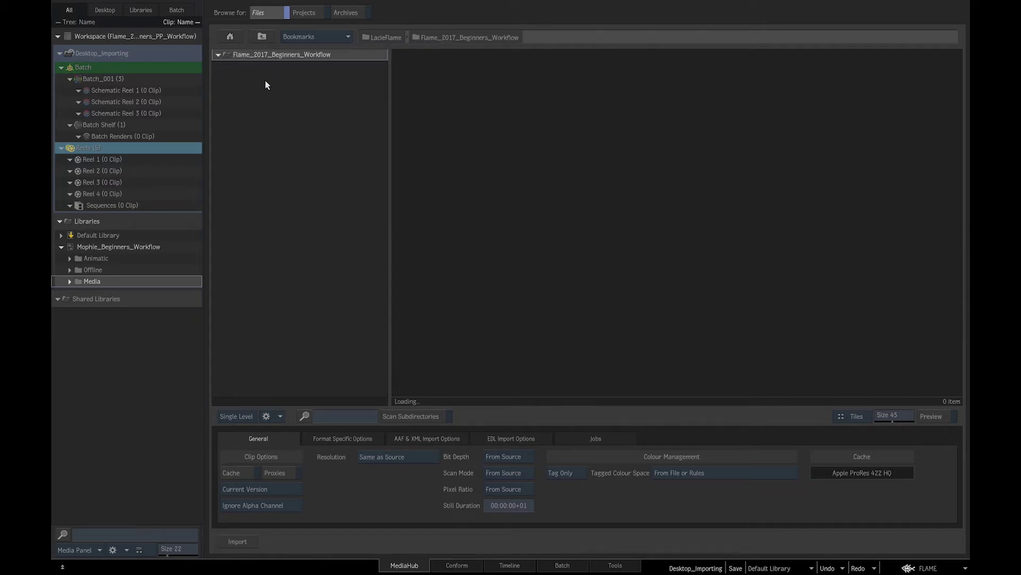
click(258, 88)
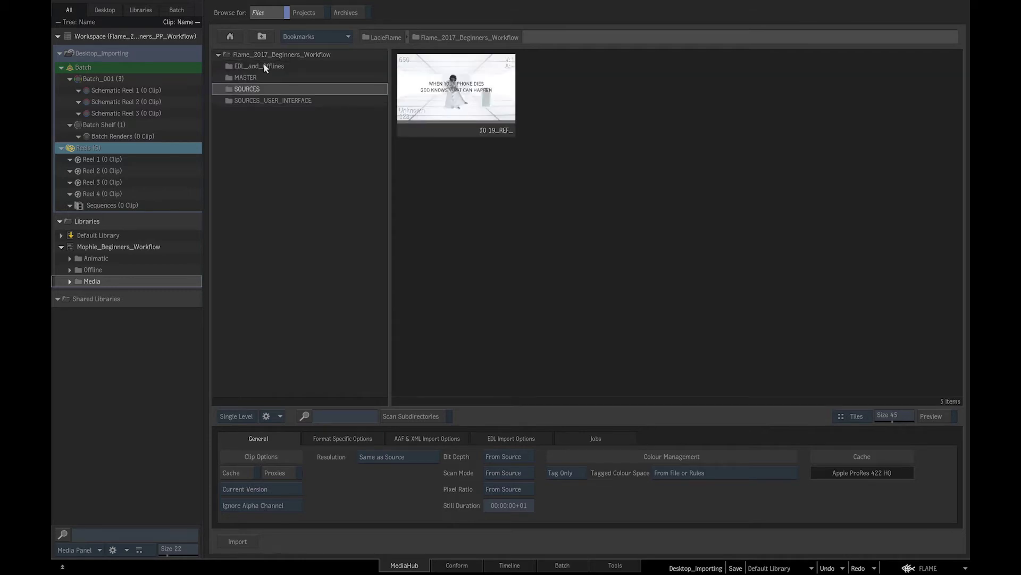
double_click(264, 67)
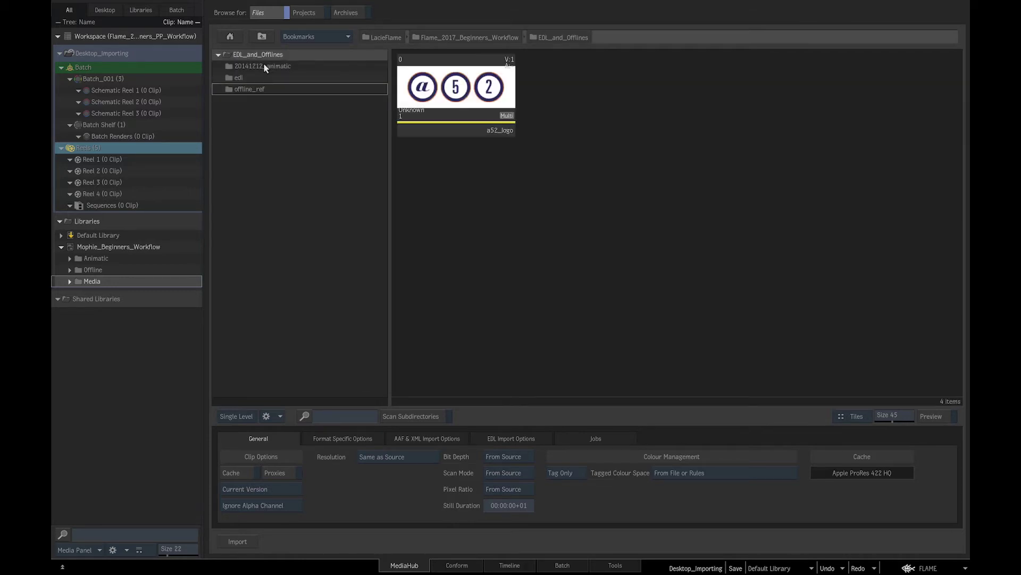
- Open 20141212_animatic, scrub through the 60Animatic clip preview, and show its Metadata tab
double_click(263, 64)
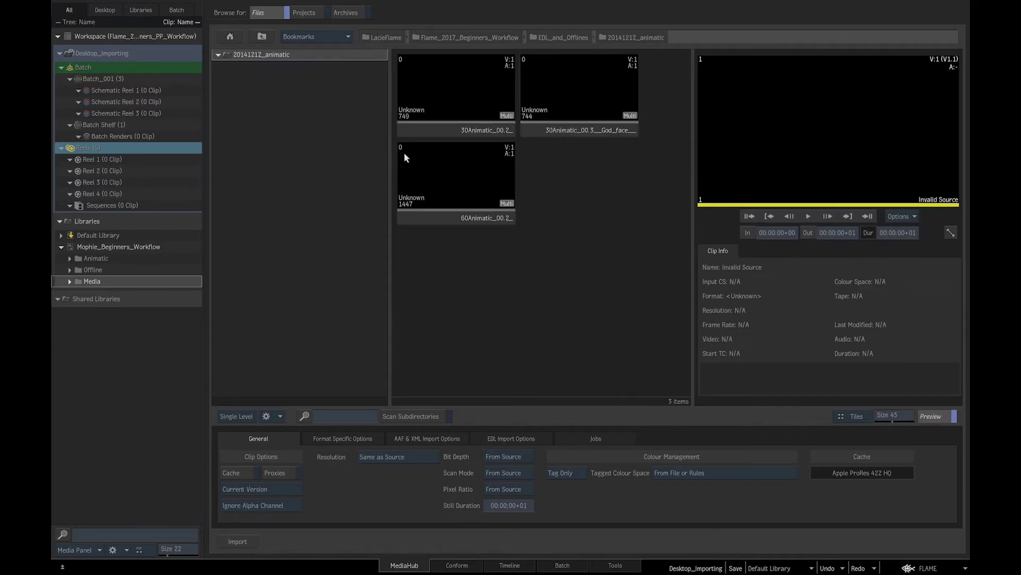
click(439, 216)
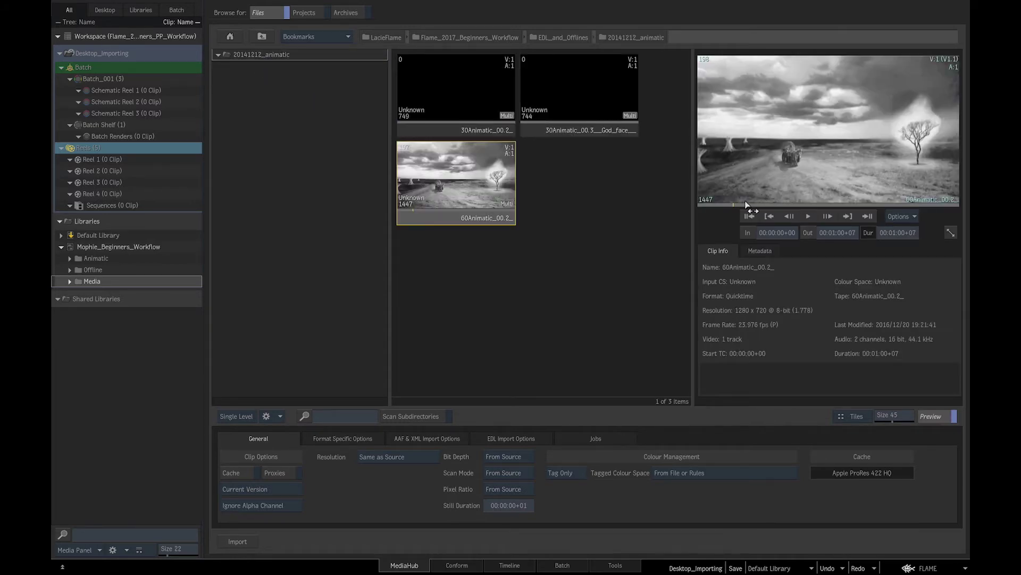
drag(739, 205, 844, 206)
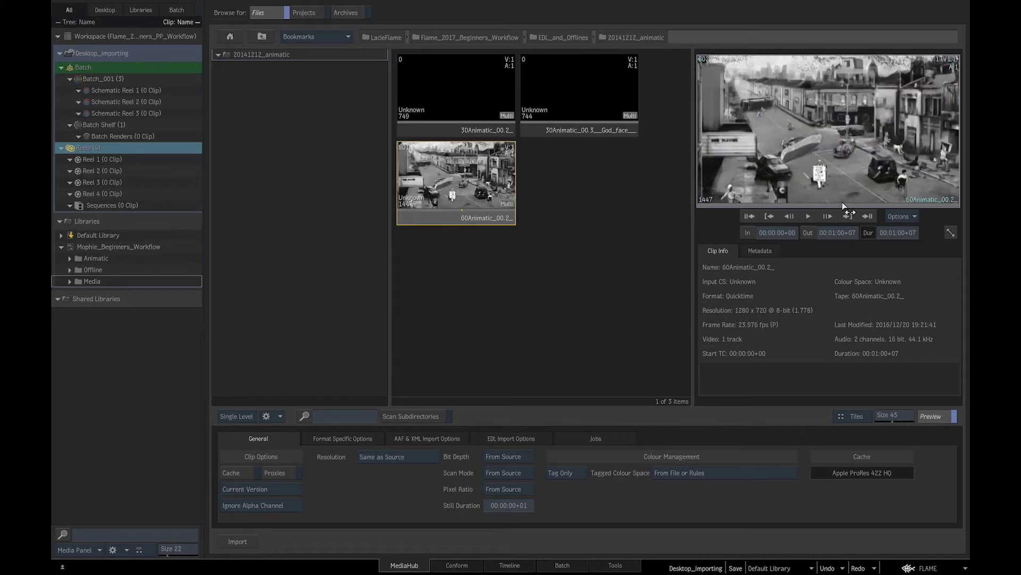
click(761, 251)
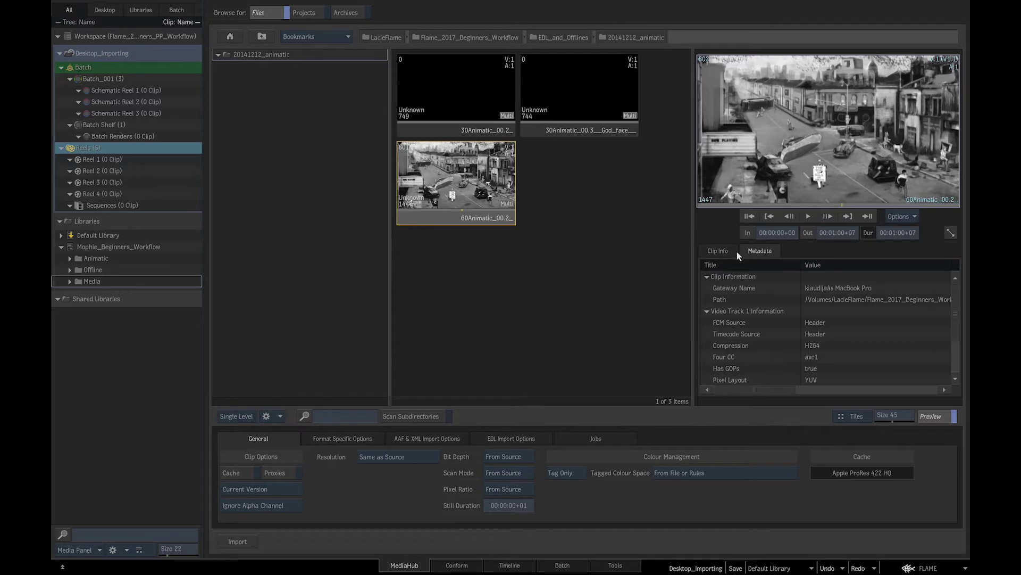
- Show 60Animatic's Clip Info: 1280x720, 44.1 kHz stereo audio, duration 00:01:00+07
click(721, 251)
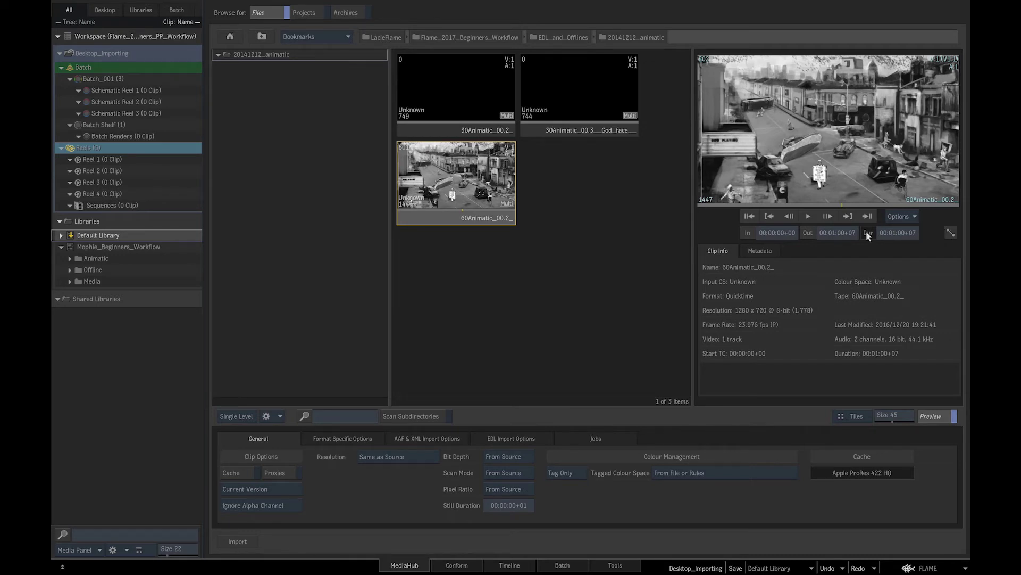
drag(709, 208, 826, 209)
click(747, 233)
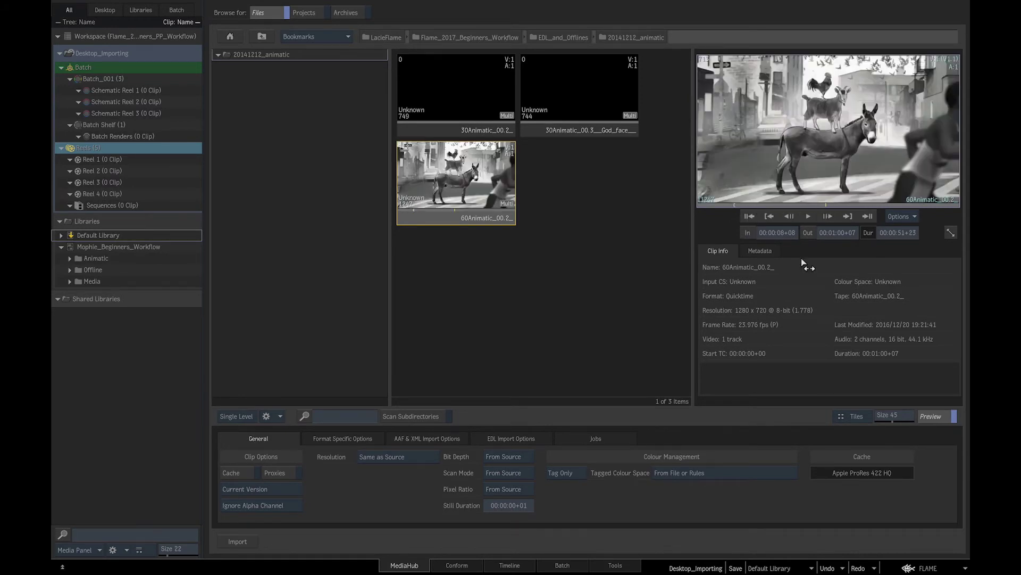
click(807, 233)
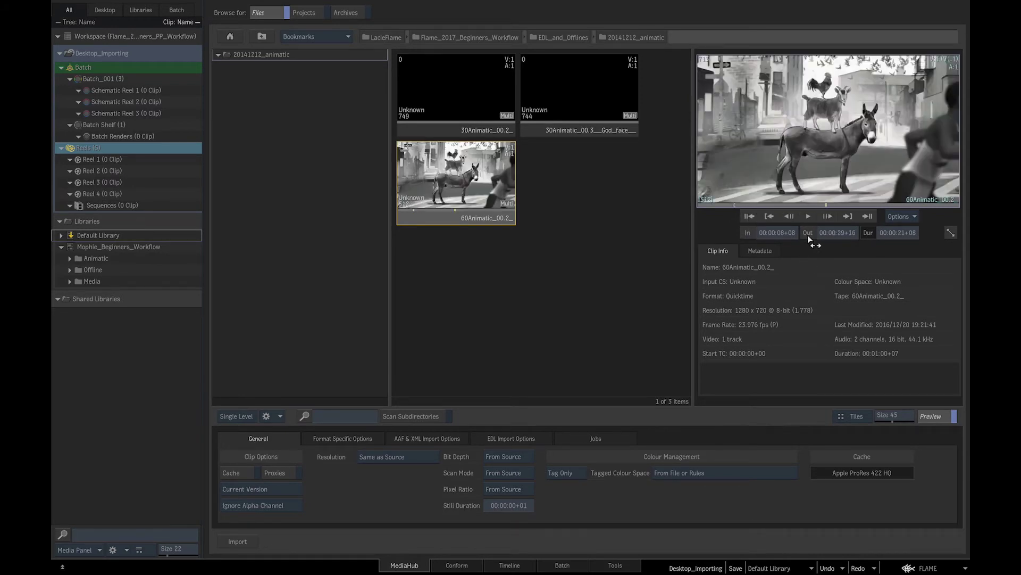
- Clear in/out marks and review Format Specific, AAF & XML, EDL options and the Jobs list
click(410, 416)
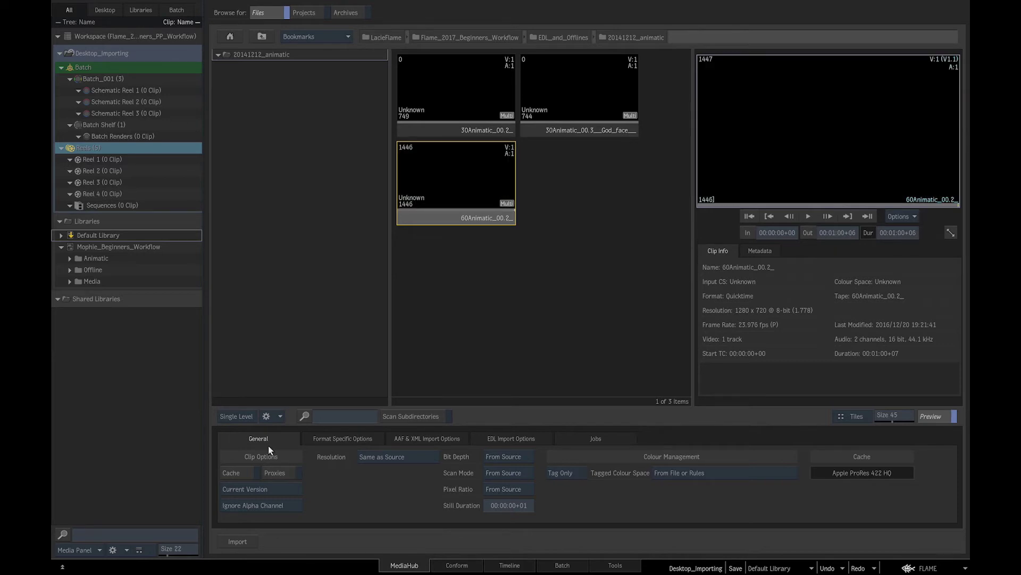
click(342, 440)
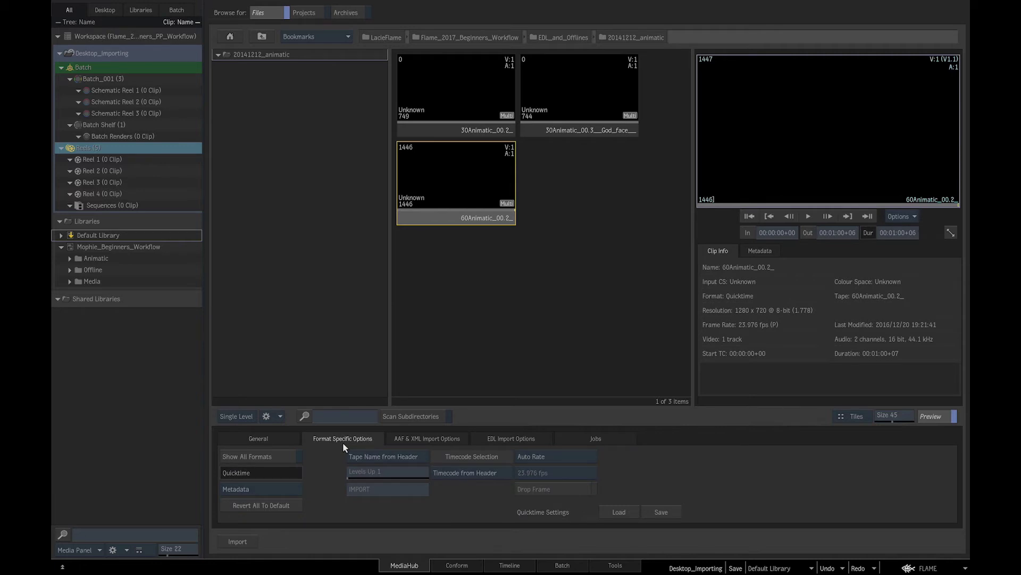
click(427, 439)
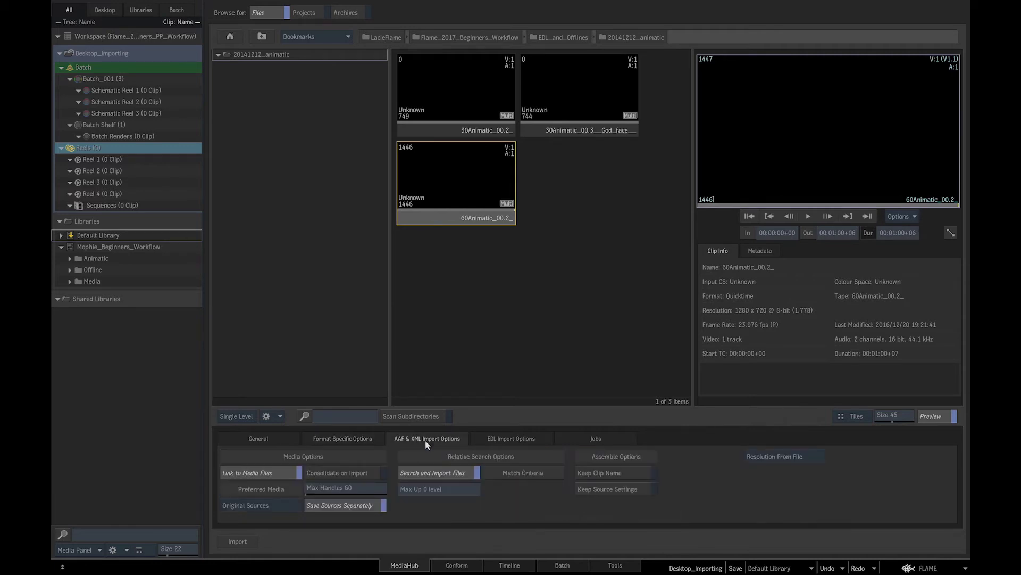
click(517, 439)
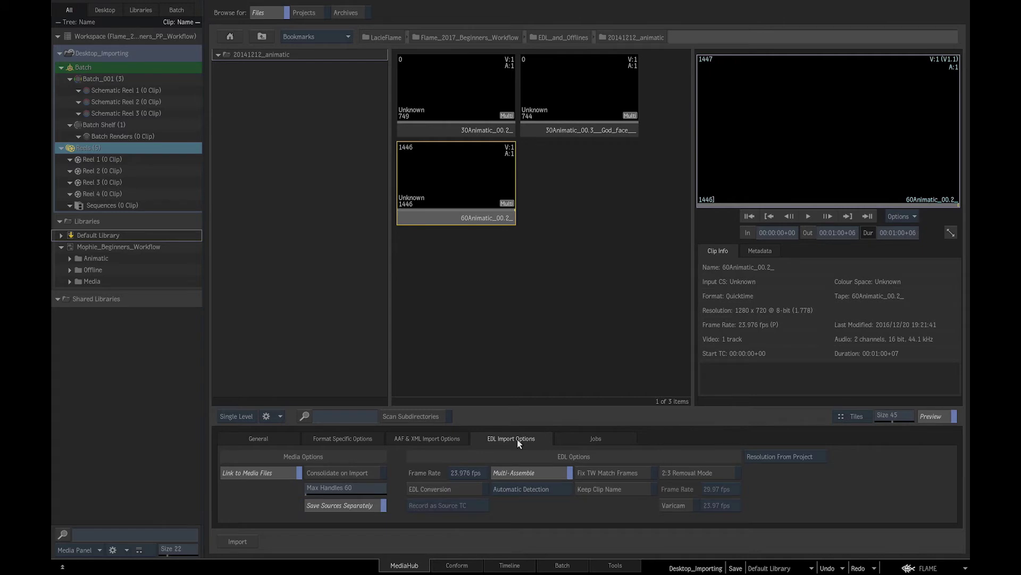
click(594, 442)
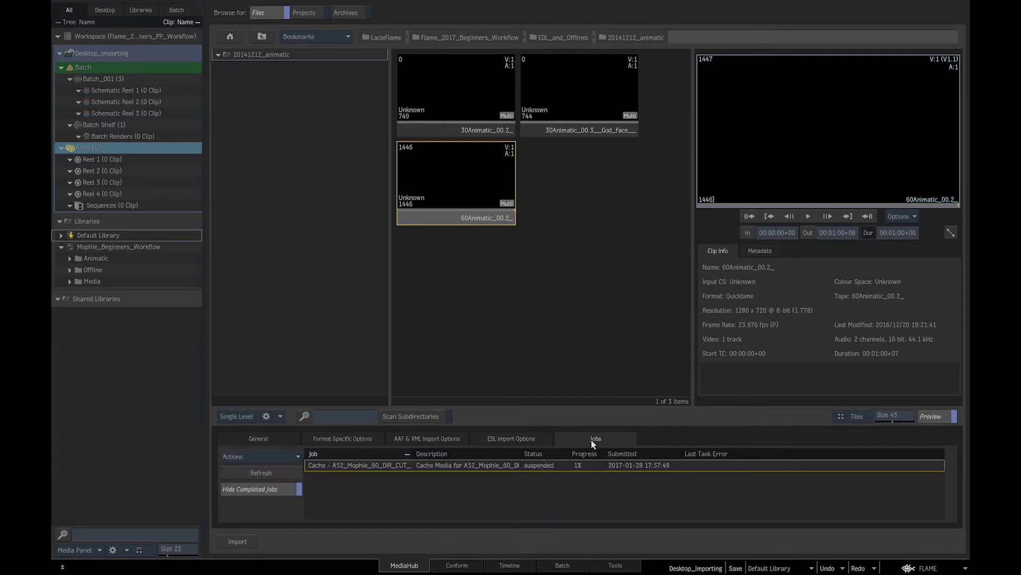
- In the General import options, turn Cache on and set Resolution to 1920 x 1080 HD 1080
click(261, 440)
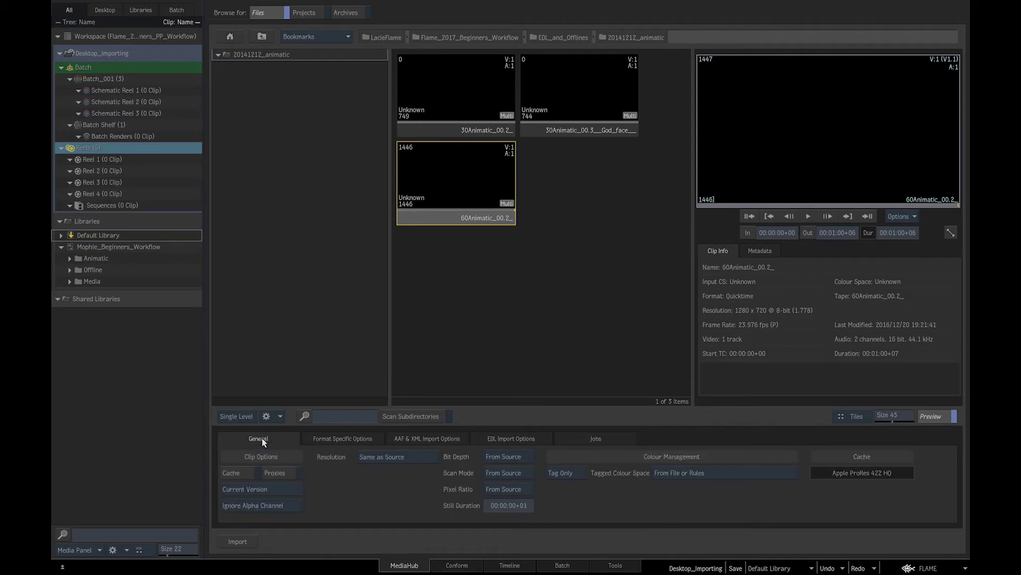
click(250, 474)
click(384, 463)
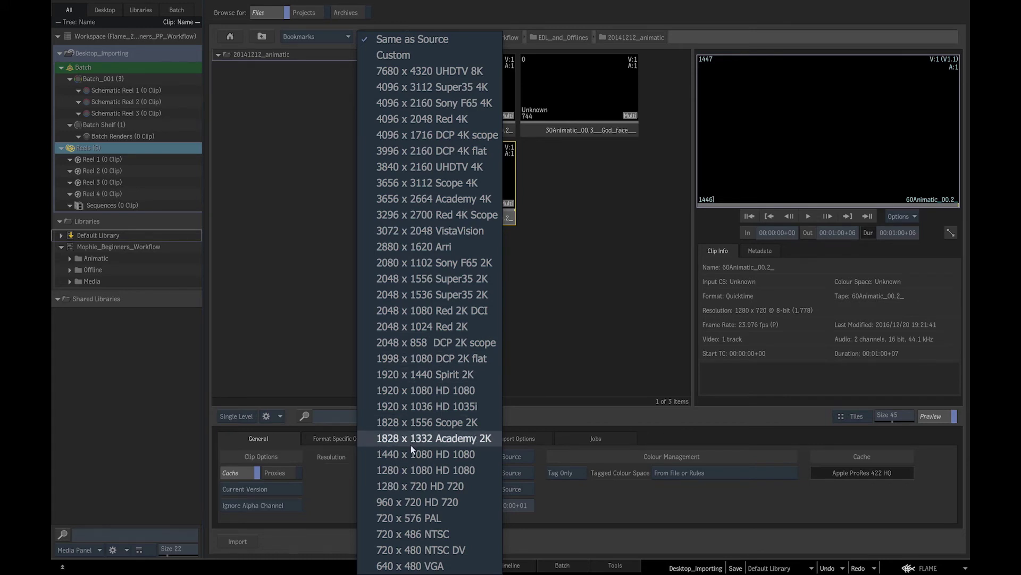
click(407, 391)
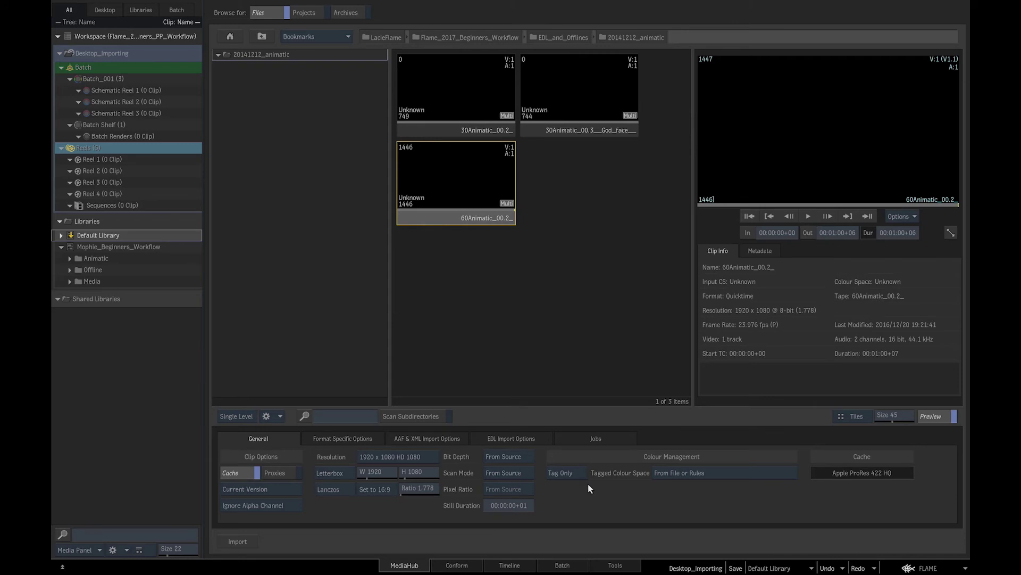
click(687, 472)
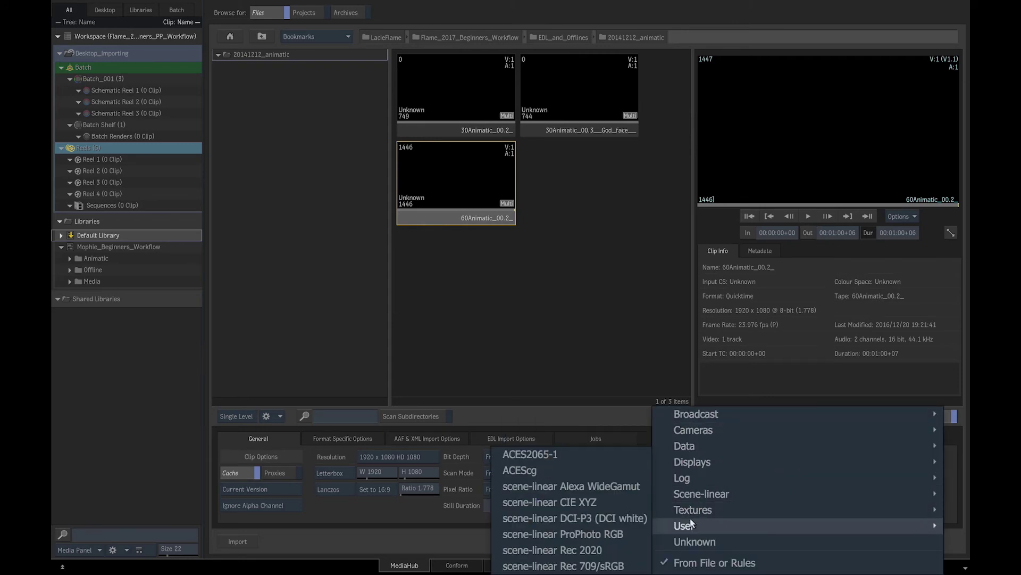
click(680, 562)
click(560, 474)
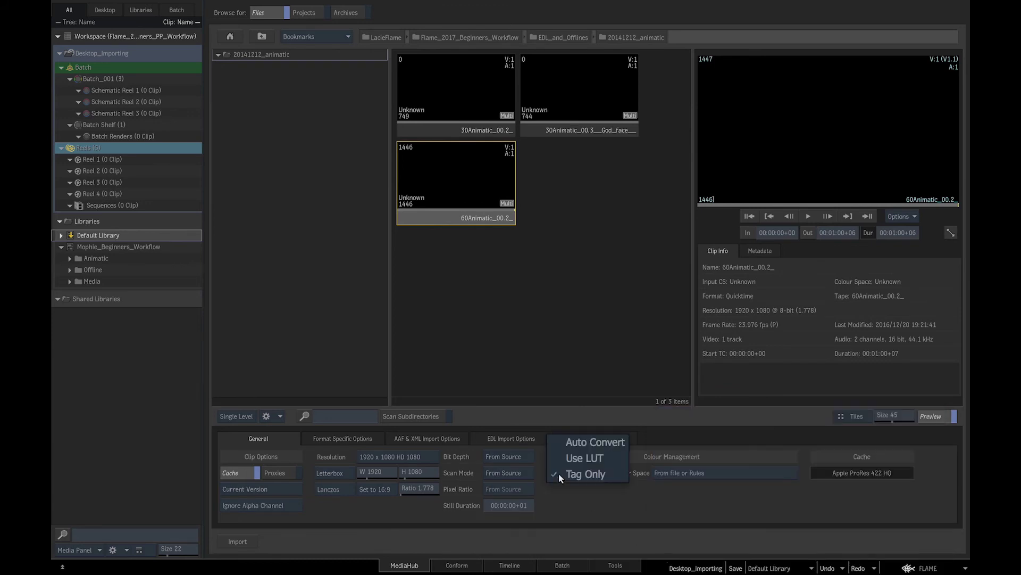
click(581, 444)
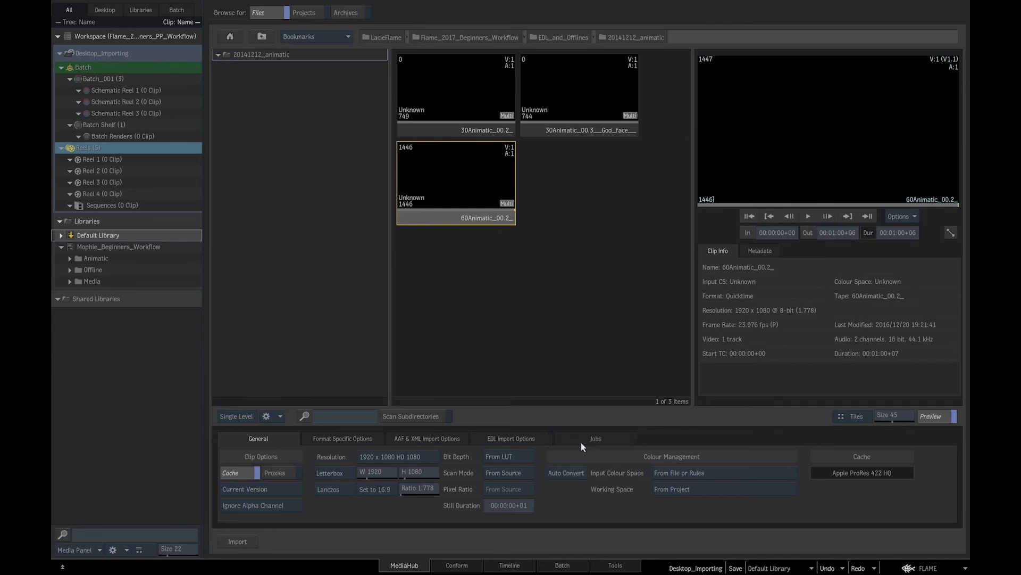
click(687, 489)
mouse_move(661, 493)
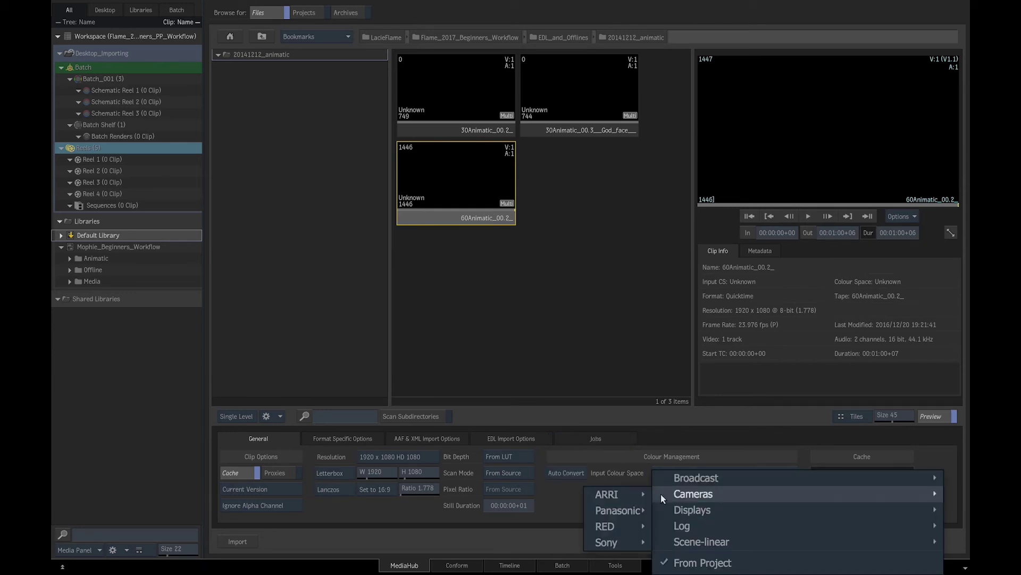
click(559, 502)
click(678, 478)
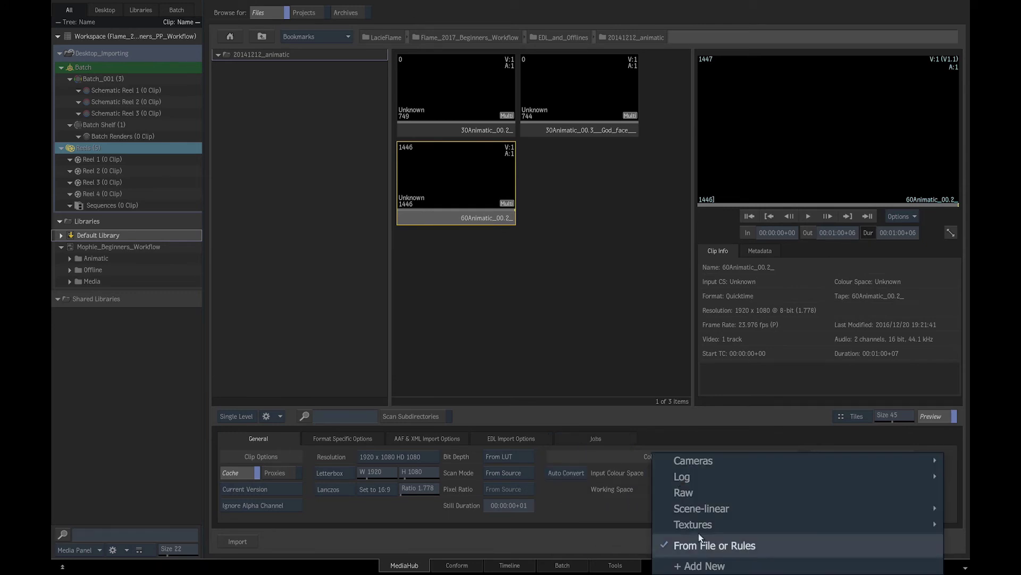
click(612, 486)
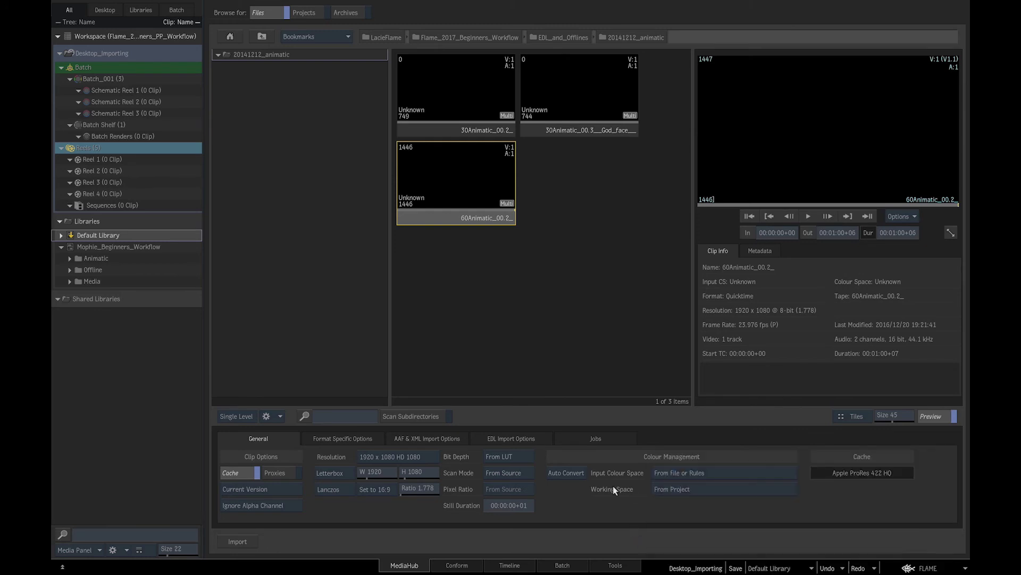
click(576, 473)
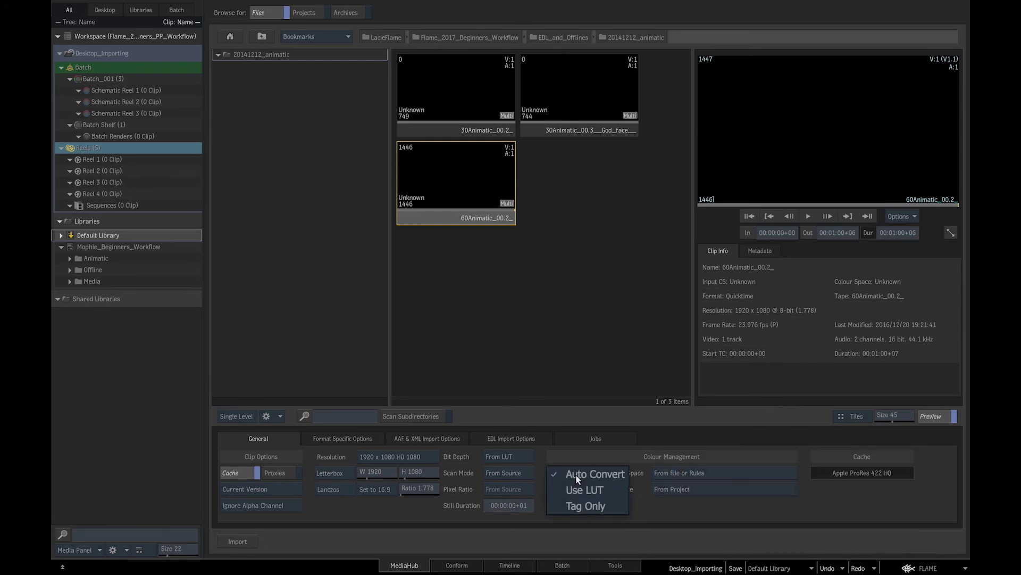
click(574, 509)
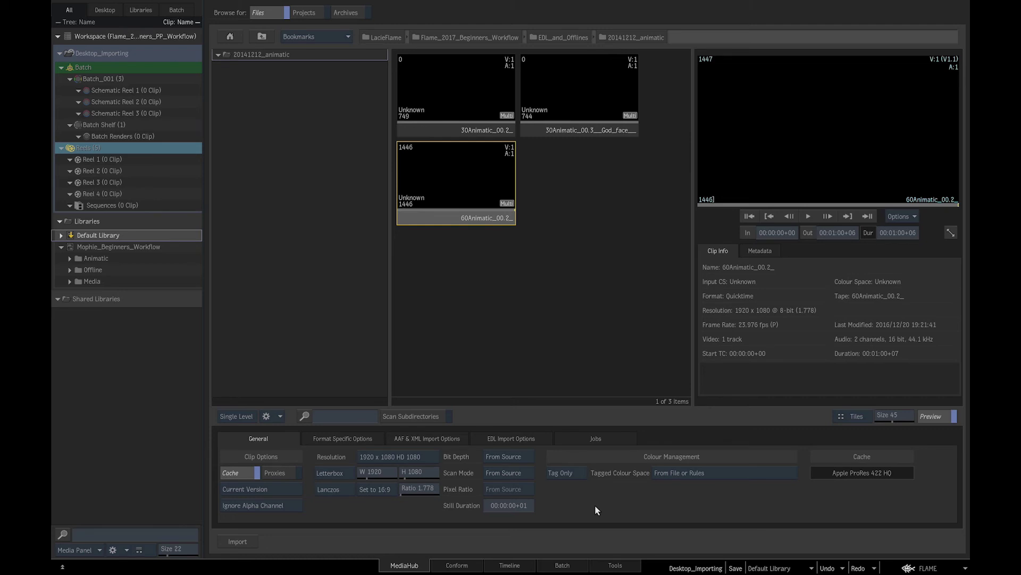
- Show the QuickTime format options: tape name and timecode from header, 23.976 fps
click(337, 439)
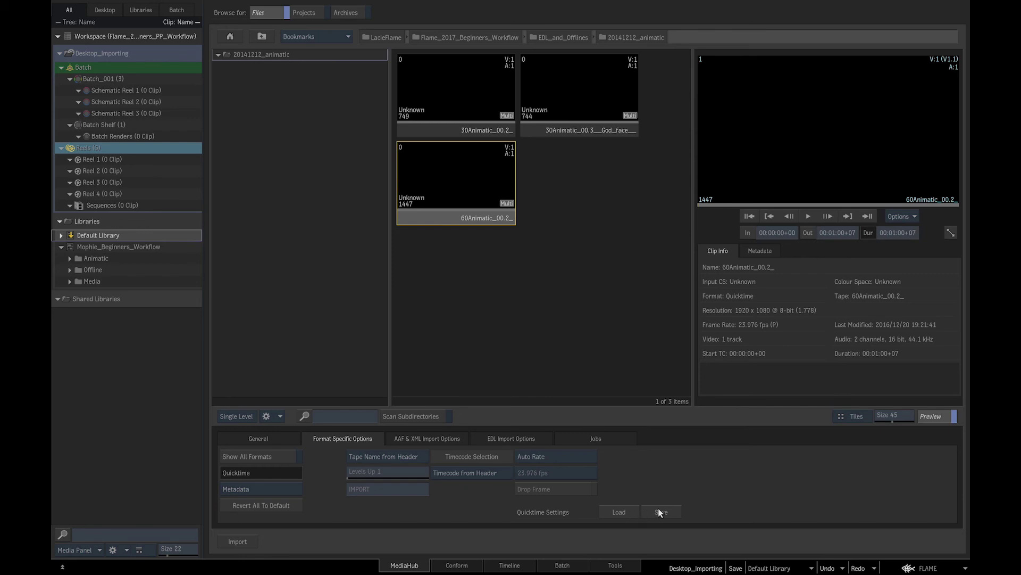
- Import the 60Animatic_00.2_ clip into the Animatic library folder
click(285, 437)
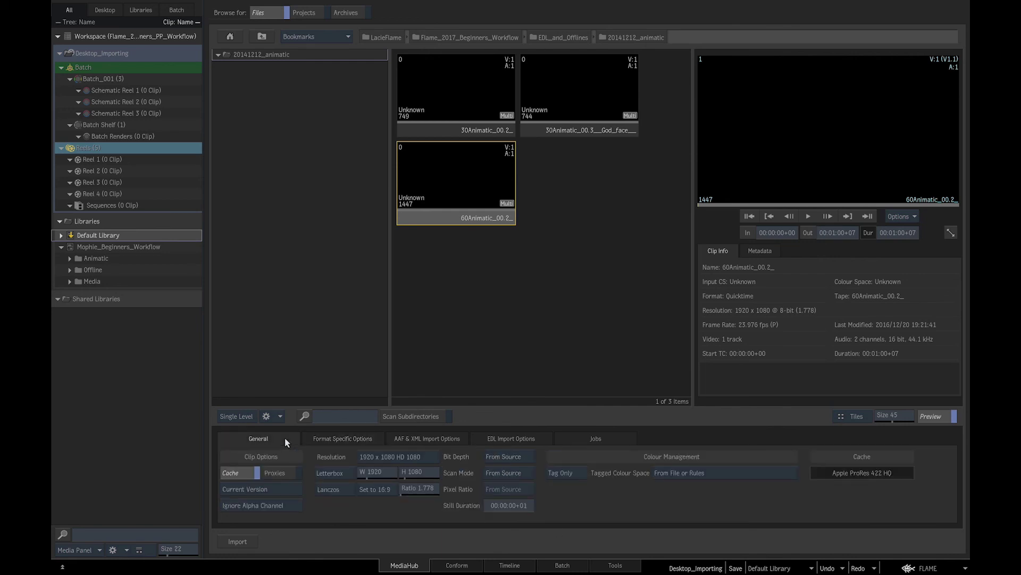
click(106, 259)
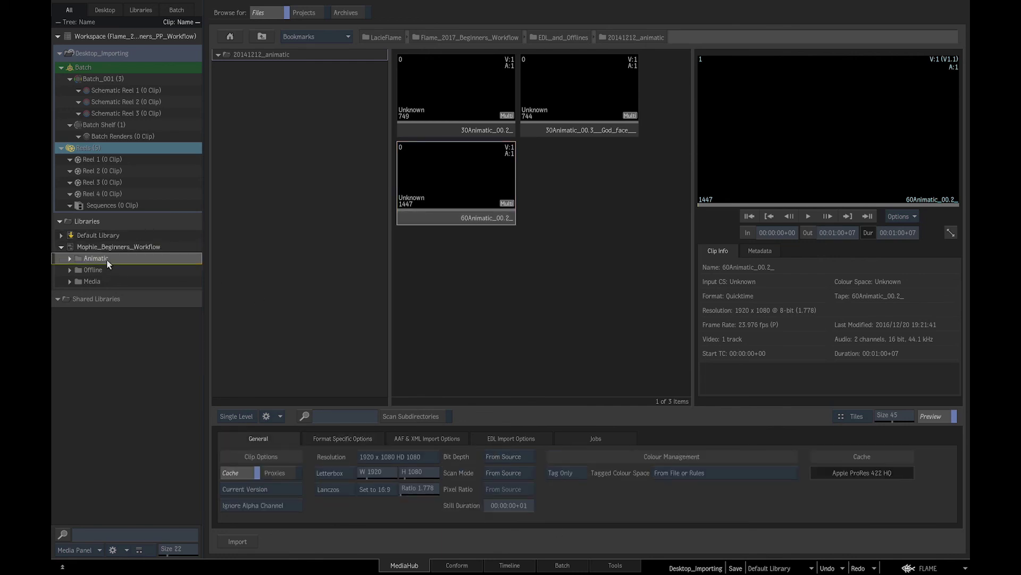
click(477, 216)
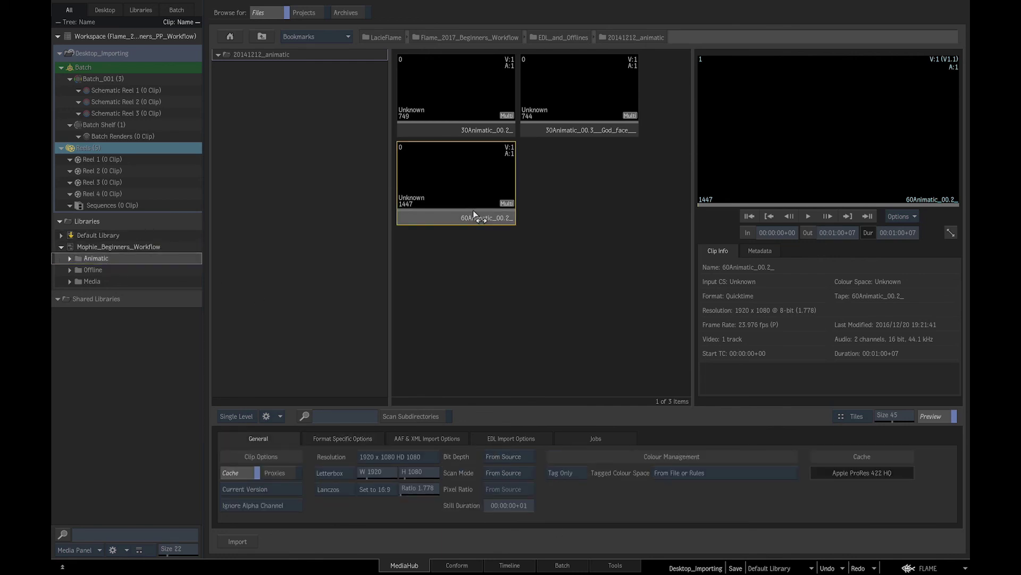
click(236, 541)
- Import the director's cut reference clip from dir_cuts into the Offline folder
click(106, 328)
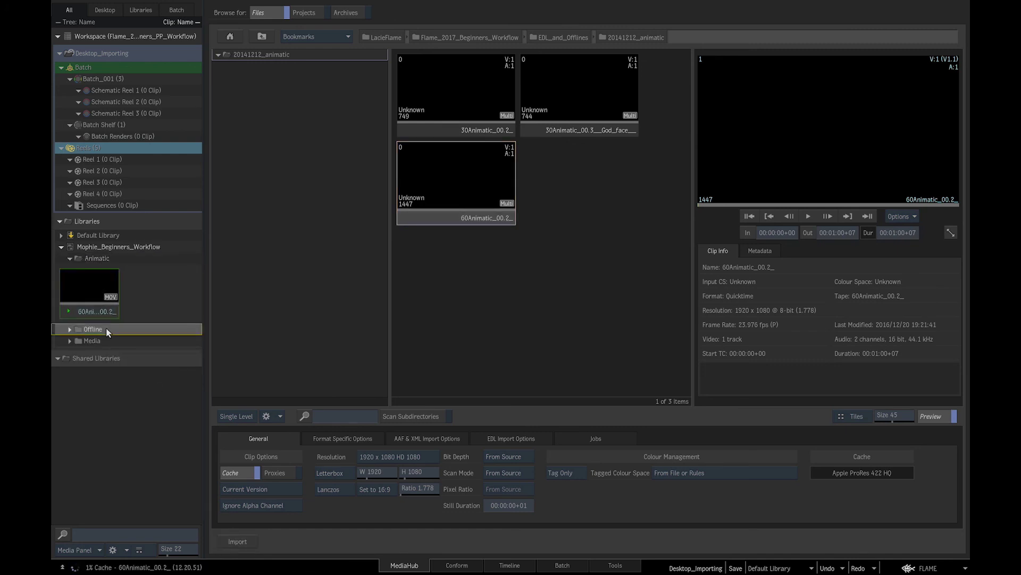
click(261, 37)
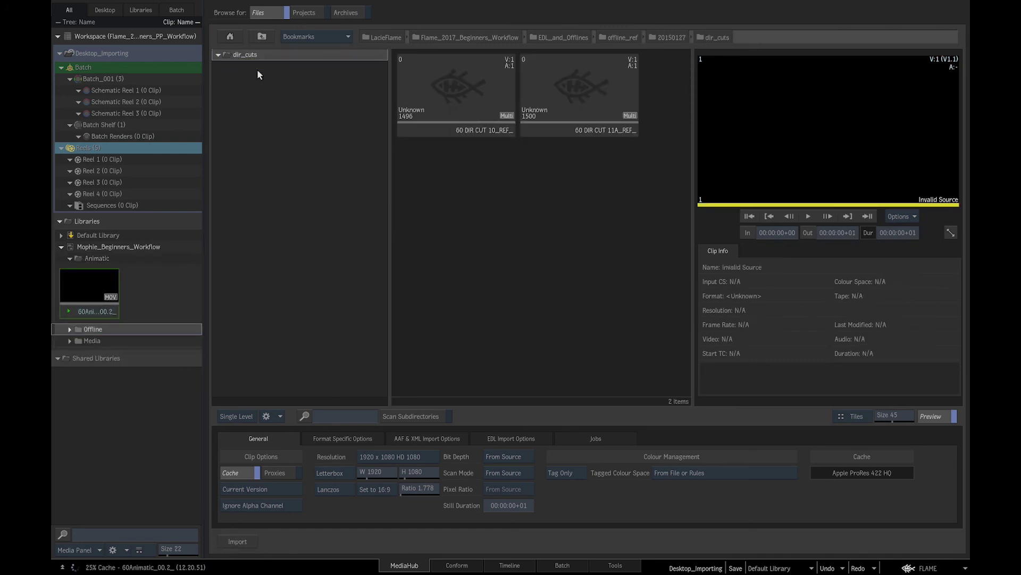
click(479, 105)
click(237, 541)
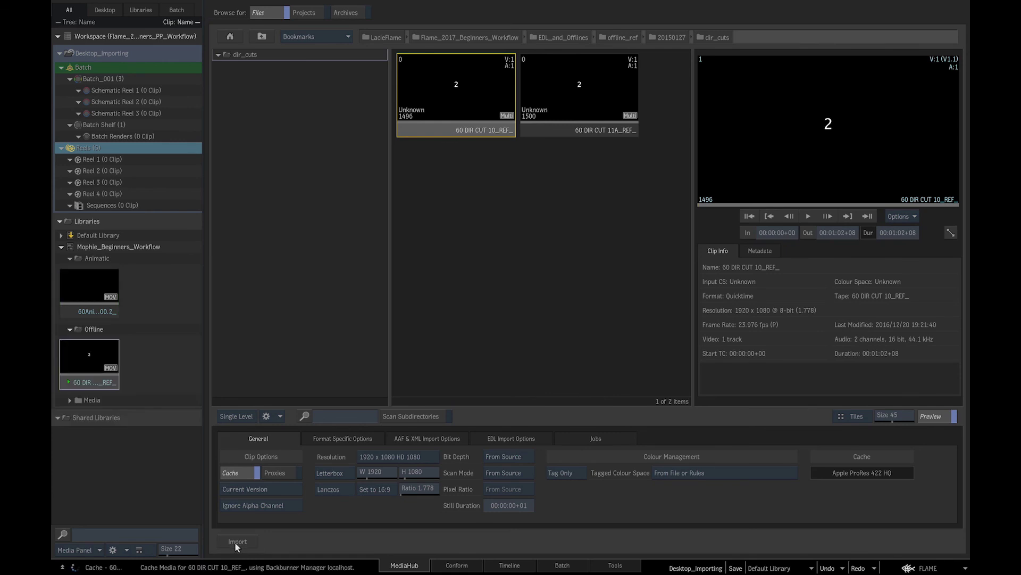
- Import all SOURCES clips, scanning subdirectories, into the Media folder
click(94, 399)
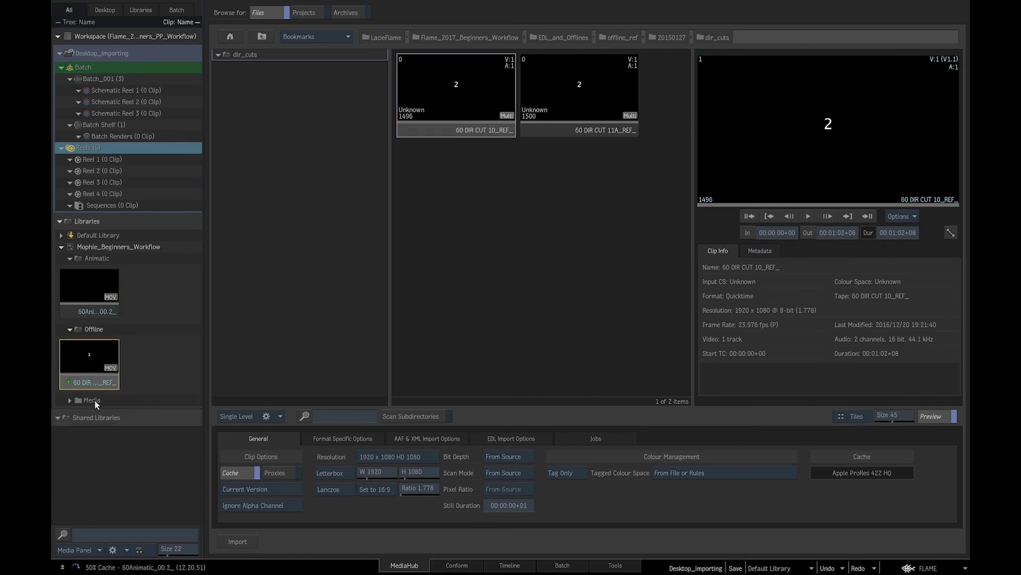
click(262, 37)
click(262, 37)
click(262, 37)
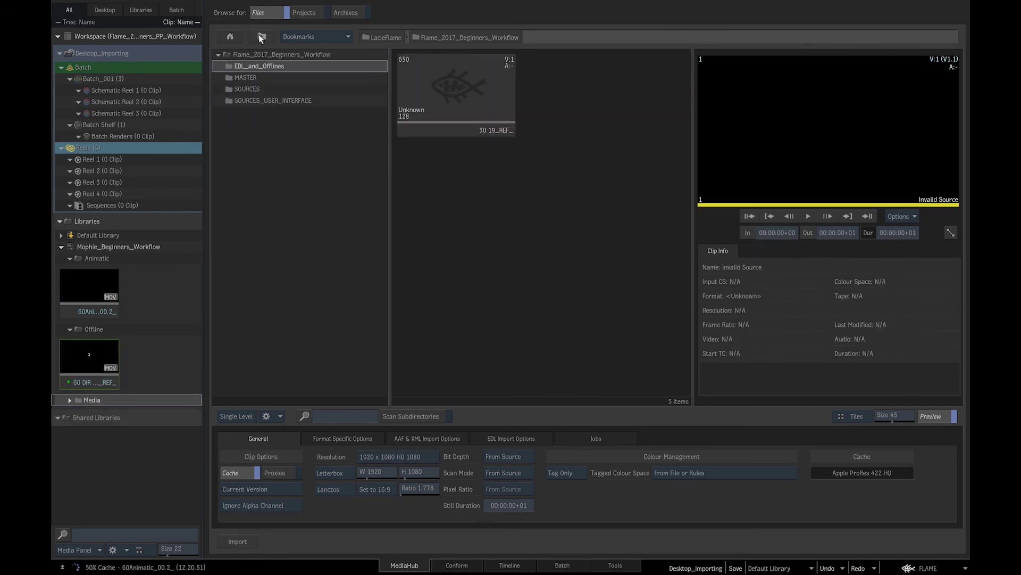
double_click(247, 89)
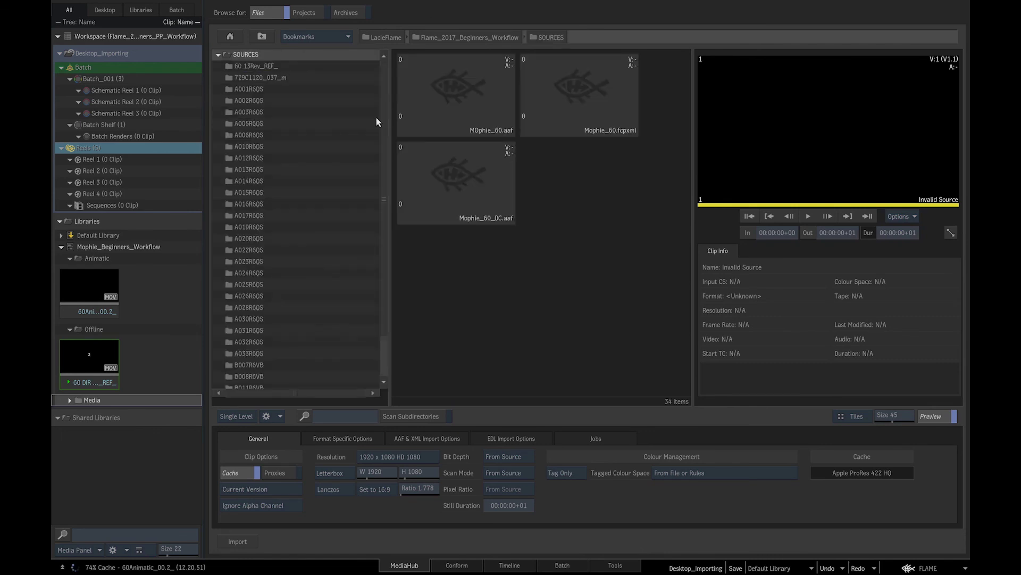
click(411, 416)
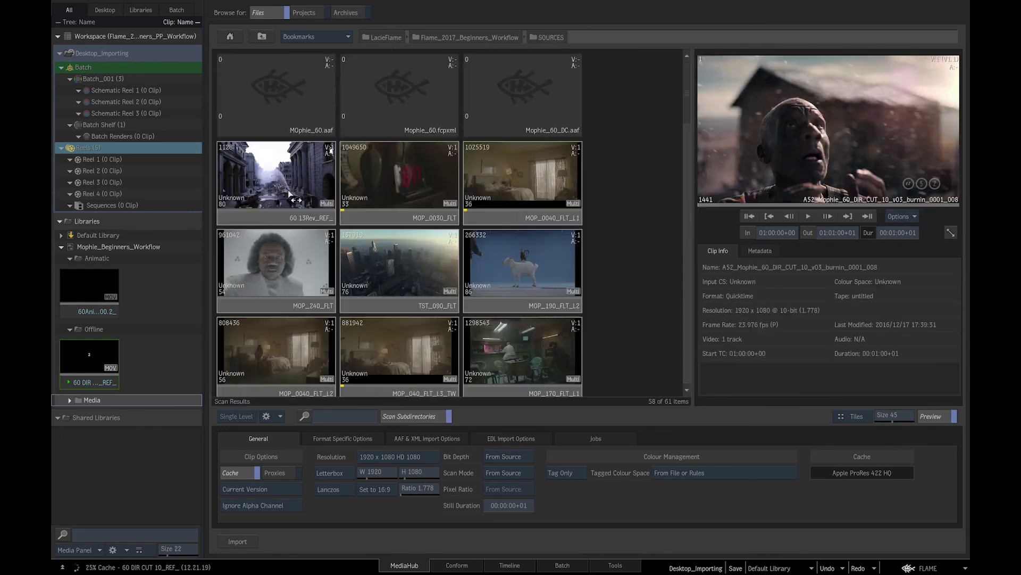
click(290, 194)
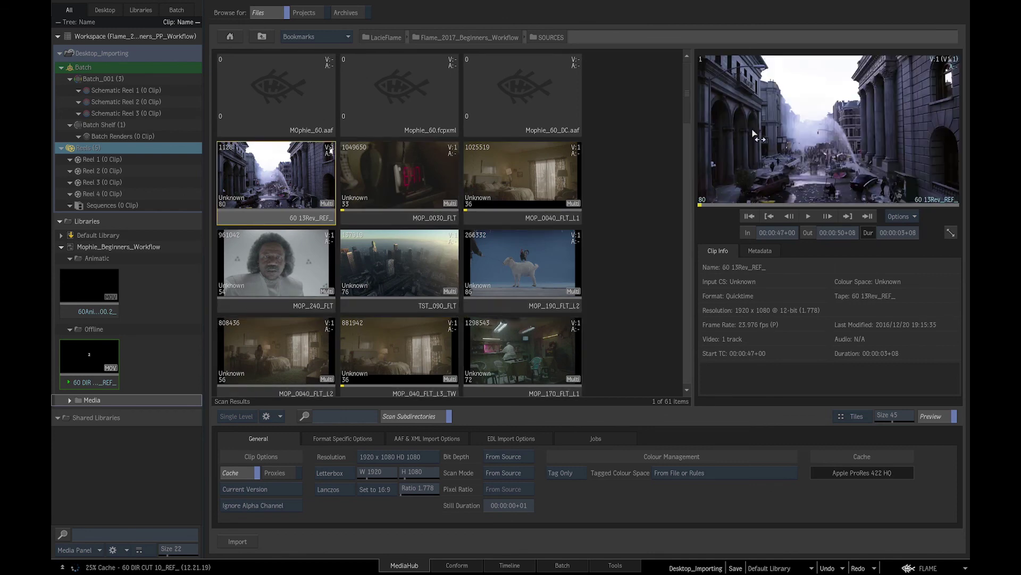
scroll(693, 164, down, 10)
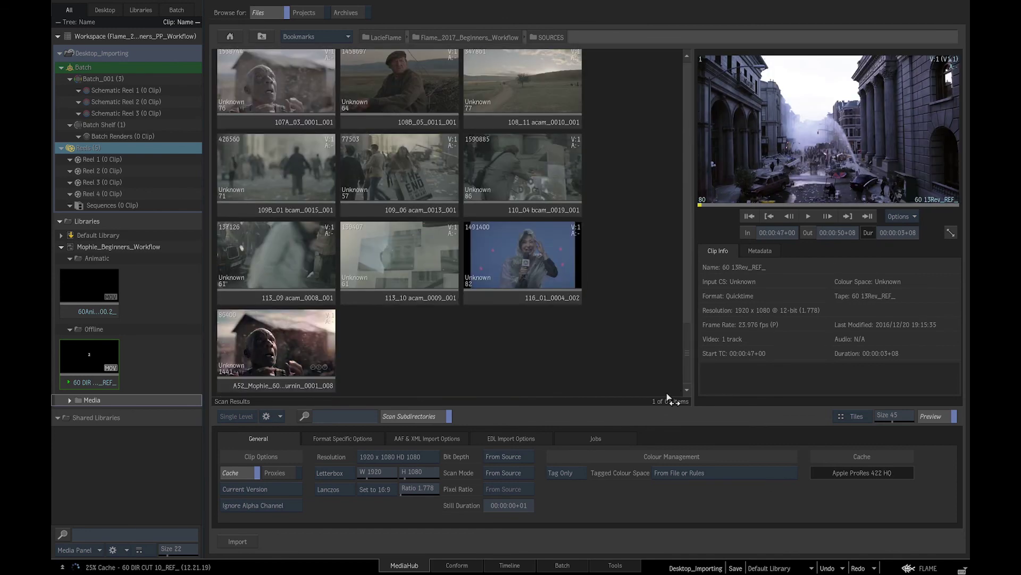
click(311, 353)
click(249, 545)
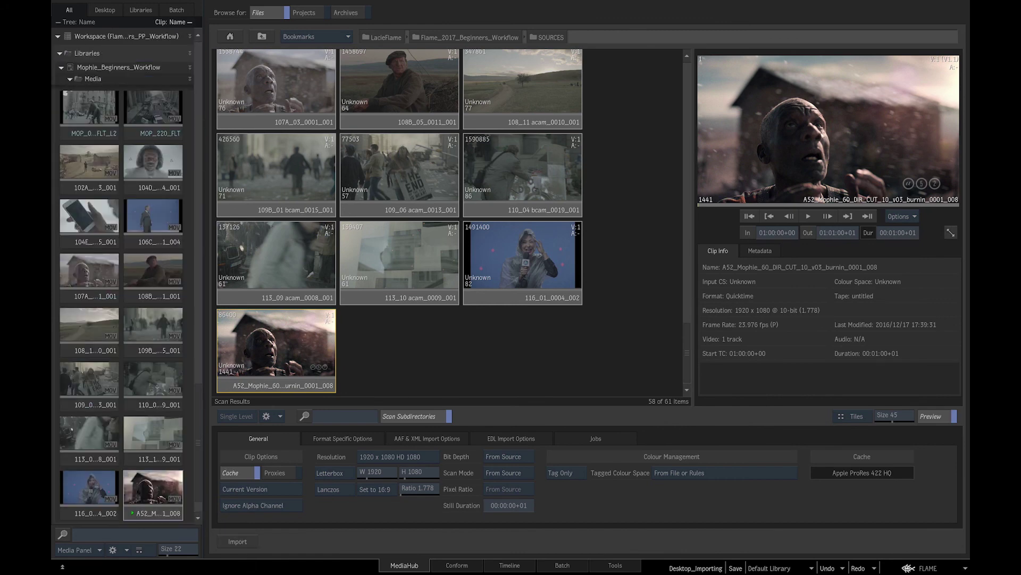
- Switch from MediaHub to the Tools view showing Reels 1–4 and the Sequences reel
click(616, 565)
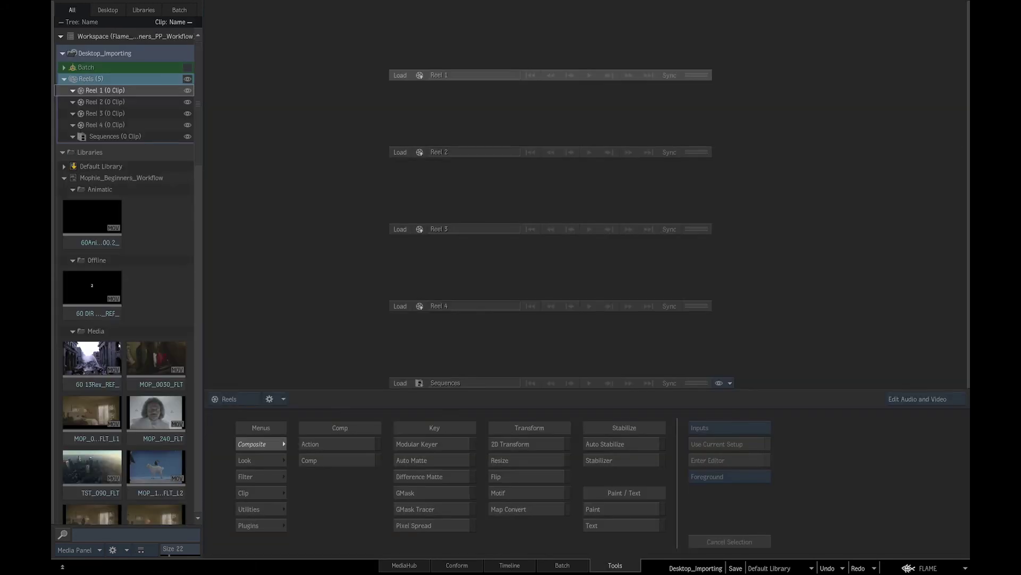